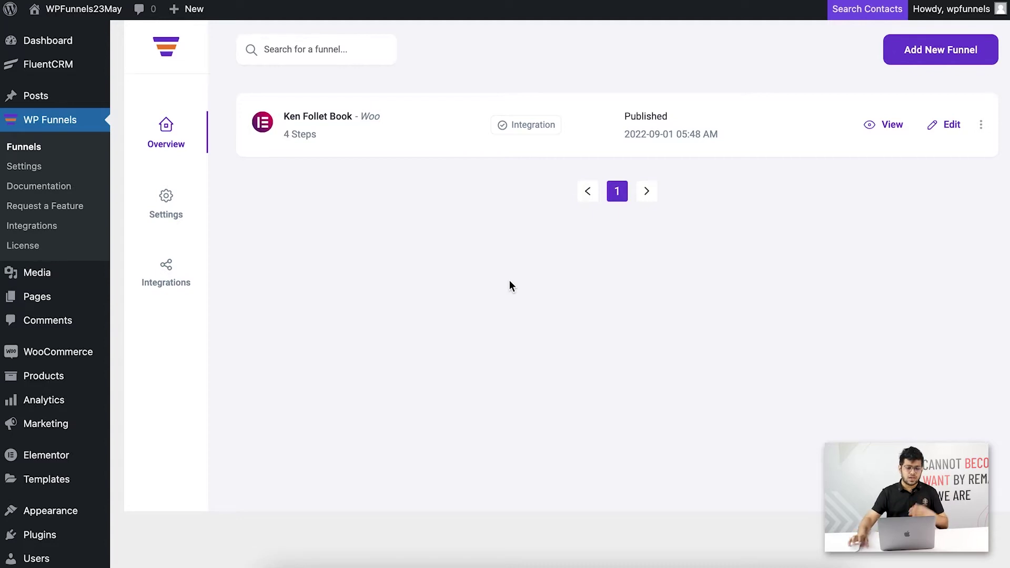
Go to the WPFunnels Integrations page from the sidebar submenu.
click(51, 235)
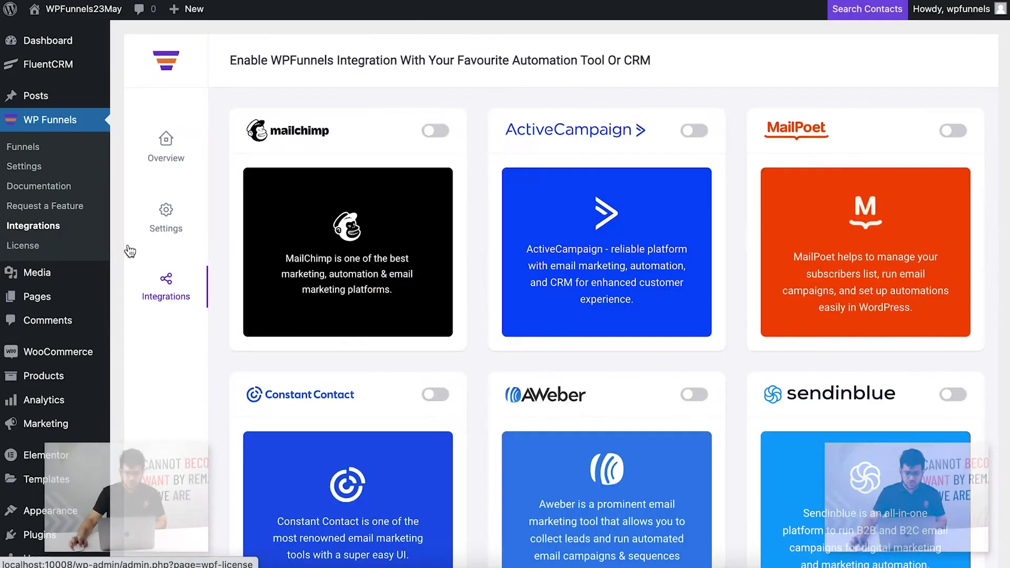
Scroll through the Mailchimp, ActiveCampaign, MailPoet and other integrations, then back to the top.
scroll(600, 226, down, 3)
scroll(600, 227, up, 3)
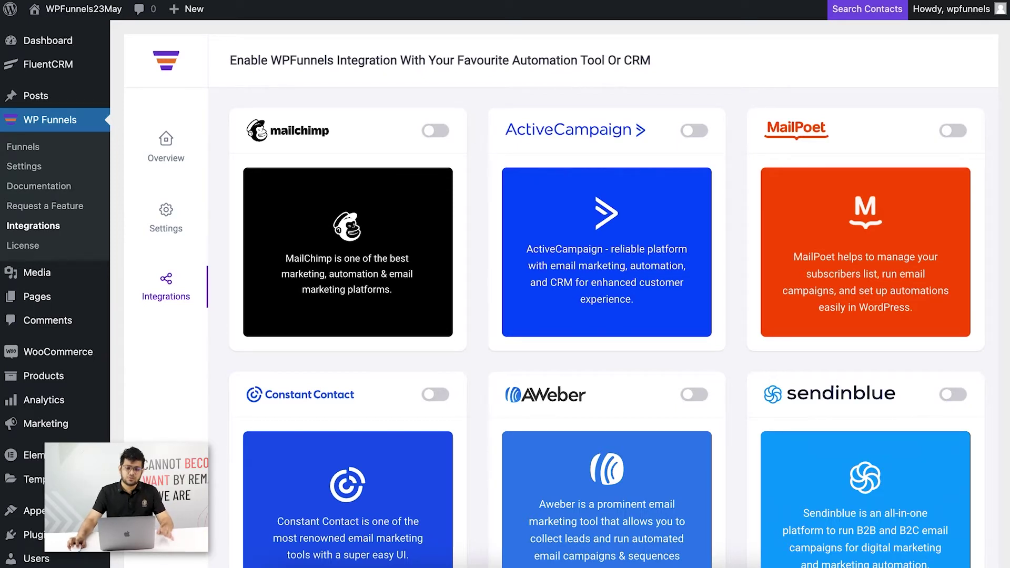
Switch Mailchimp on, then start a new key on Mailchimp's Account & billing > Extras > API keys page.
click(439, 131)
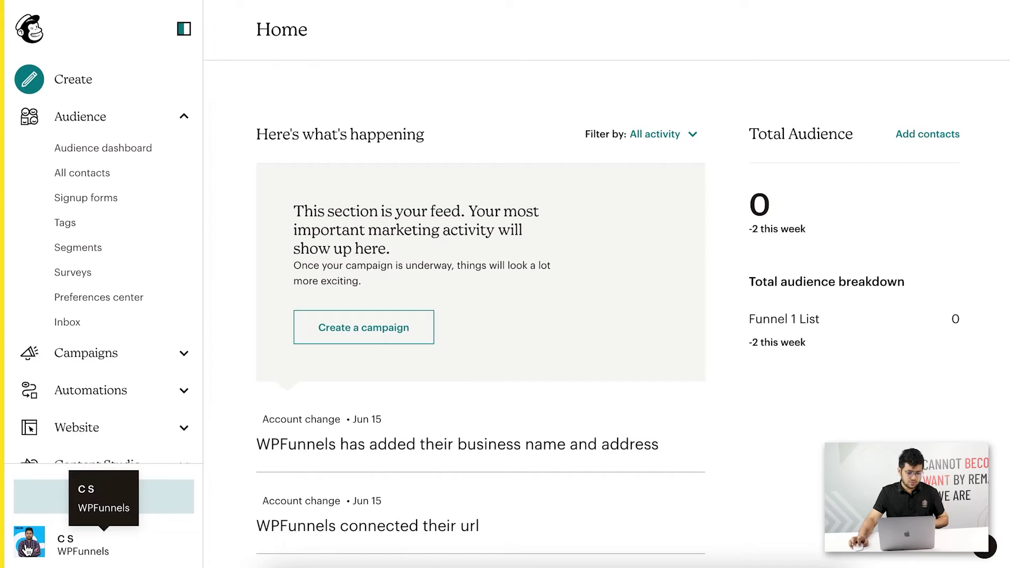
click(28, 549)
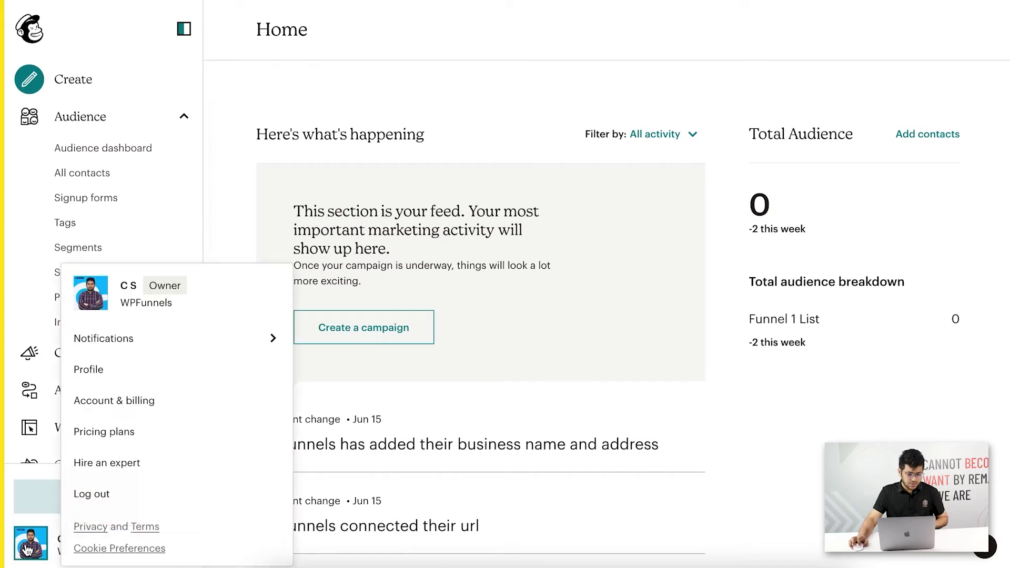
click(137, 409)
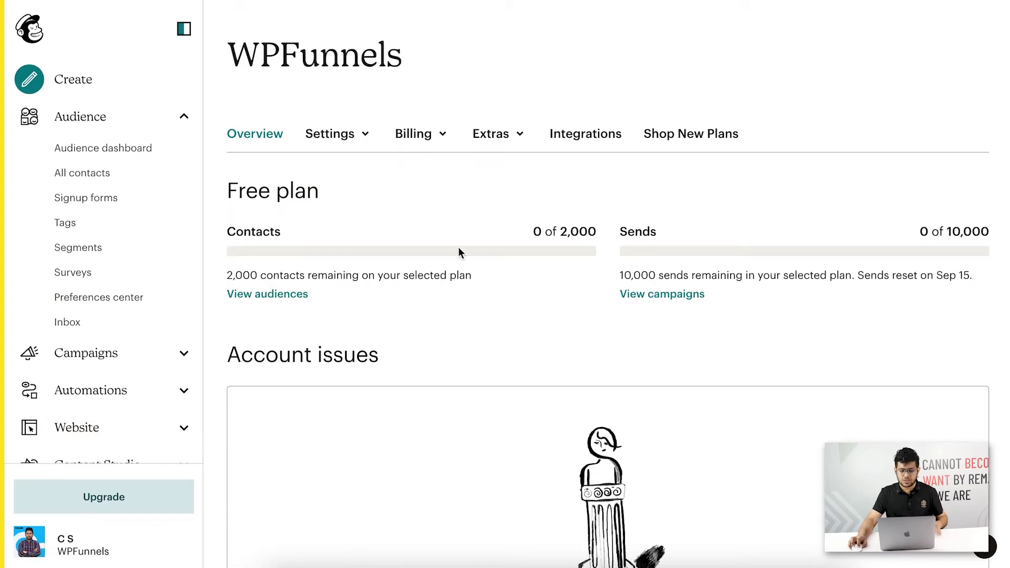
click(520, 137)
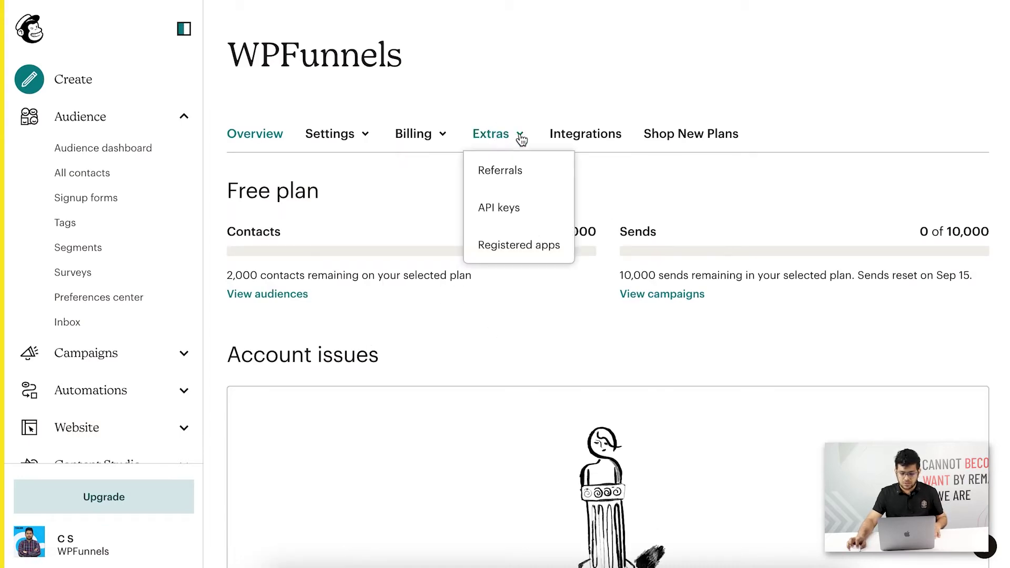
click(508, 210)
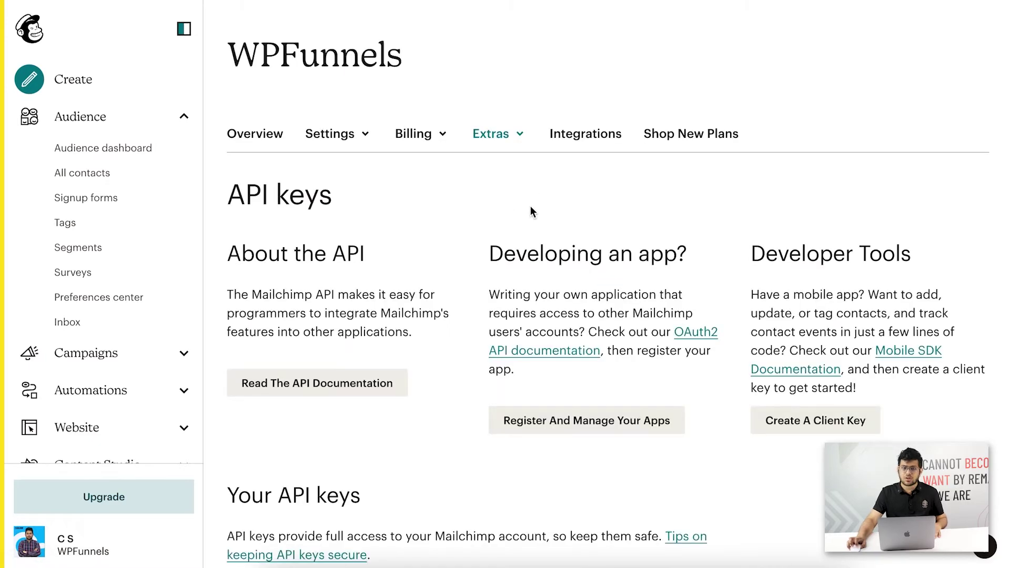
scroll(624, 216, down, 5)
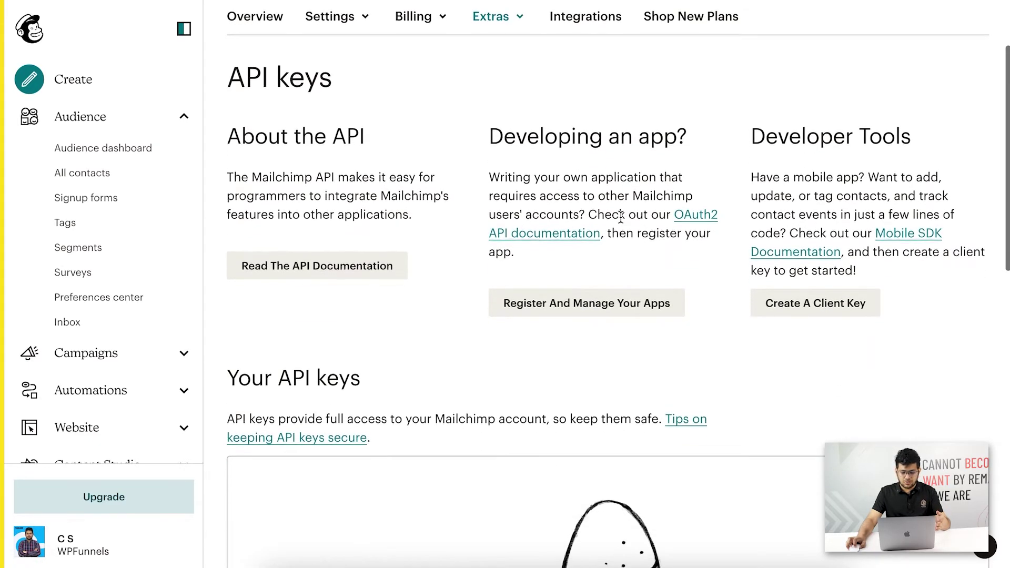
scroll(620, 221, down, 2)
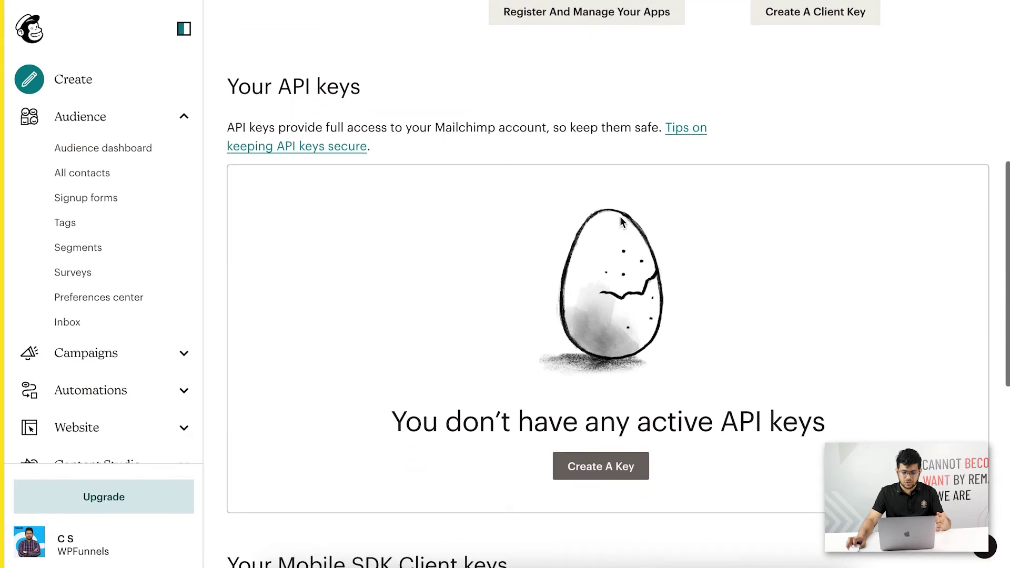
click(591, 466)
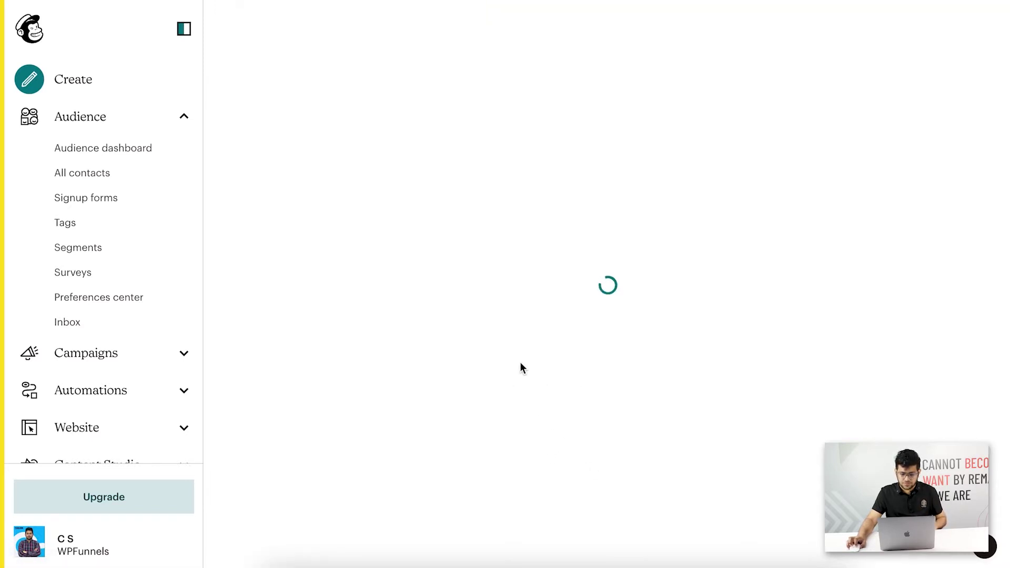
Relabel the new Mailchimp API key from 'not set' to 'funnel offer' and save it.
scroll(514, 313, down, 8)
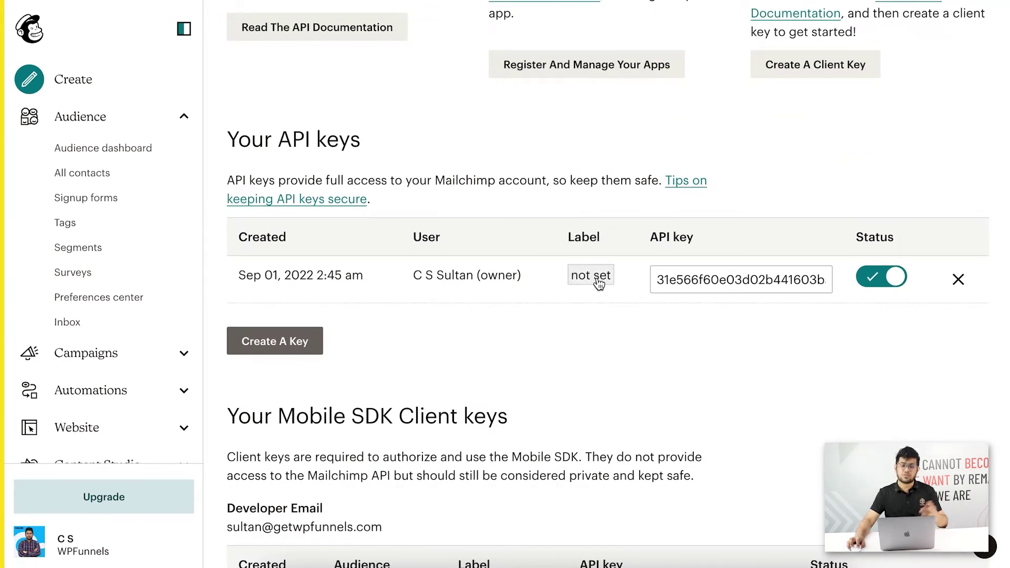
click(599, 283)
drag(602, 275, 474, 268)
key(BackSpace)
text(funnel)
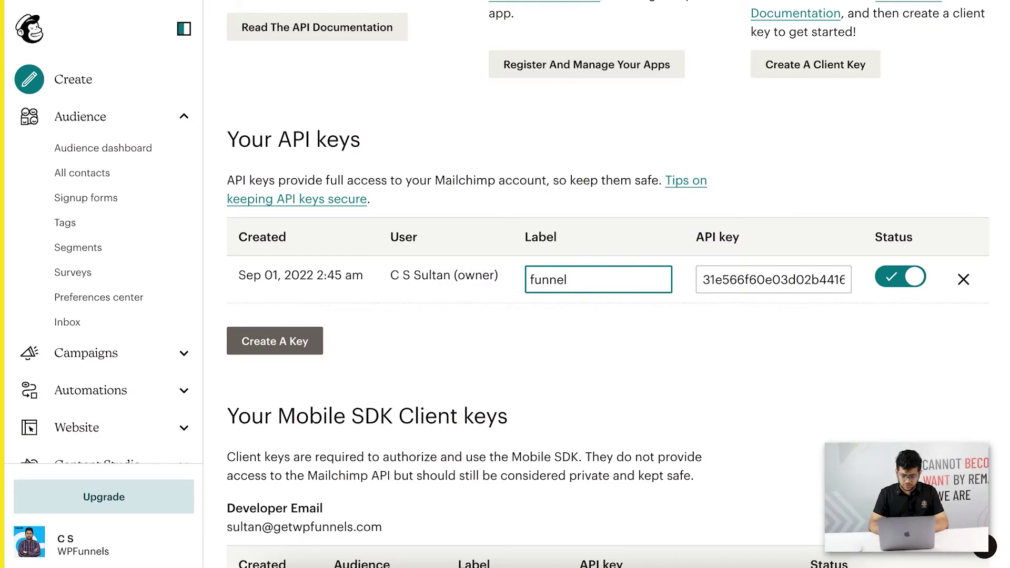
text( offer)
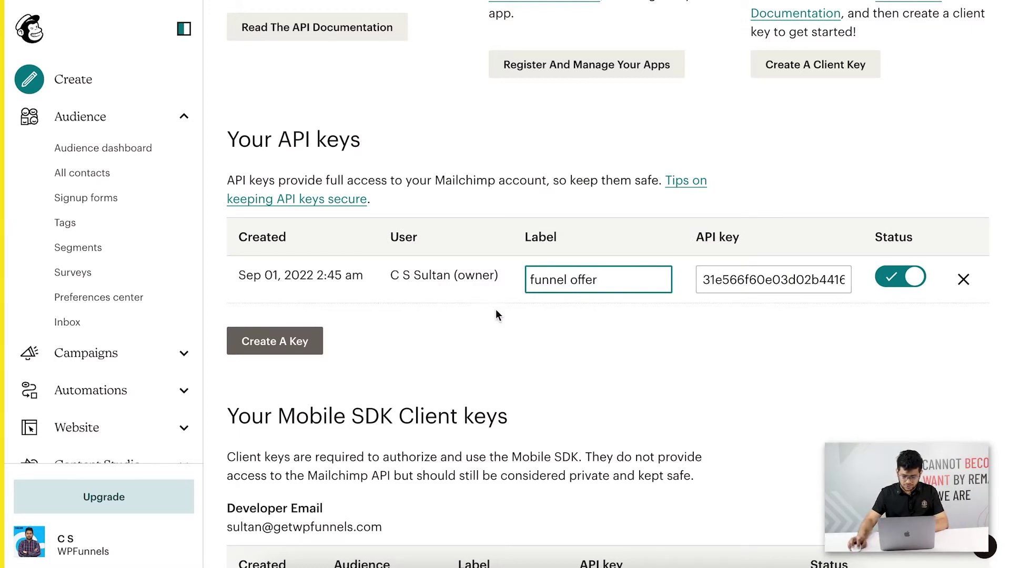
click(574, 327)
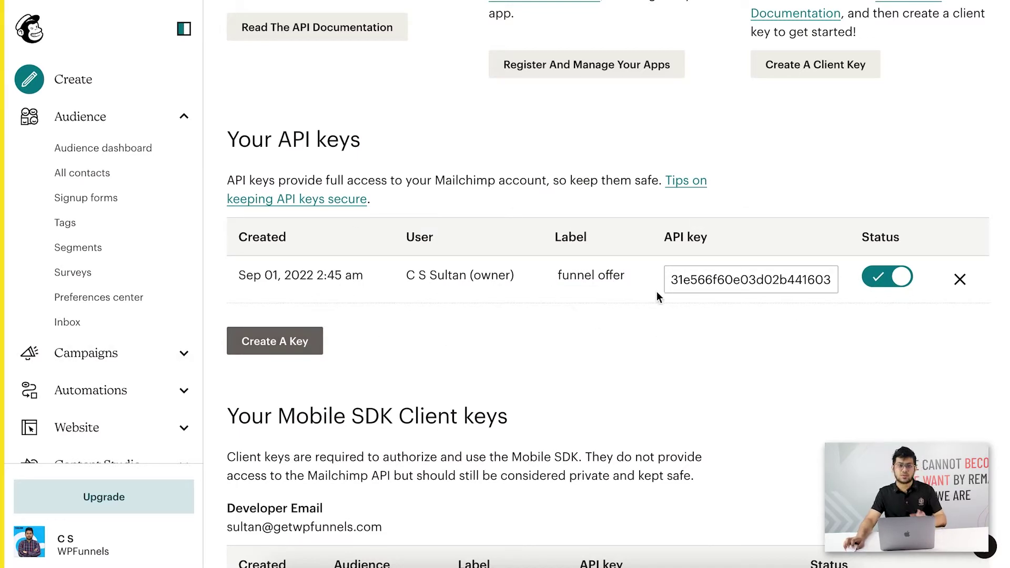
Copy the new API key's value.
click(725, 284)
key(super+a)
right_click(726, 284)
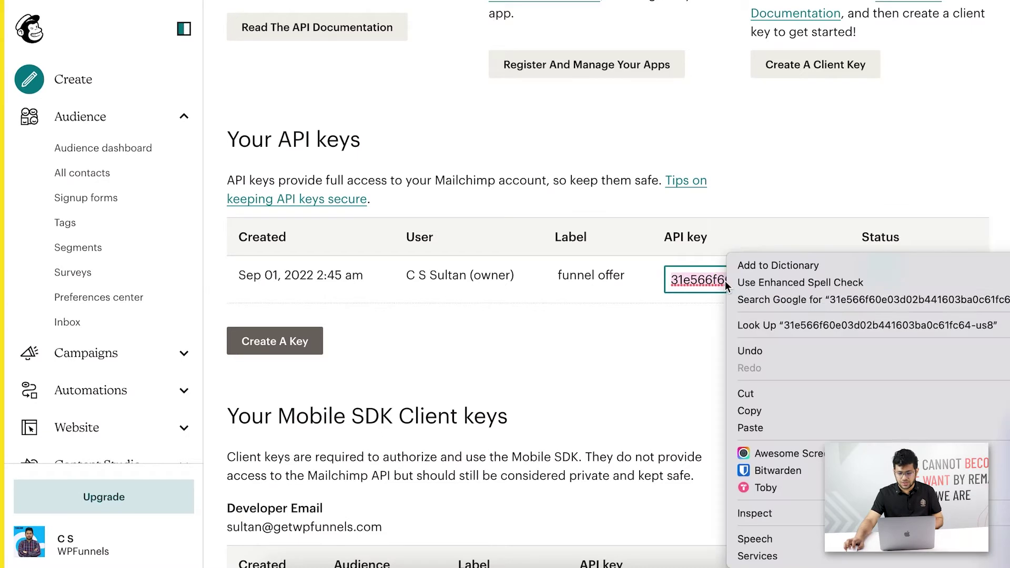
click(782, 413)
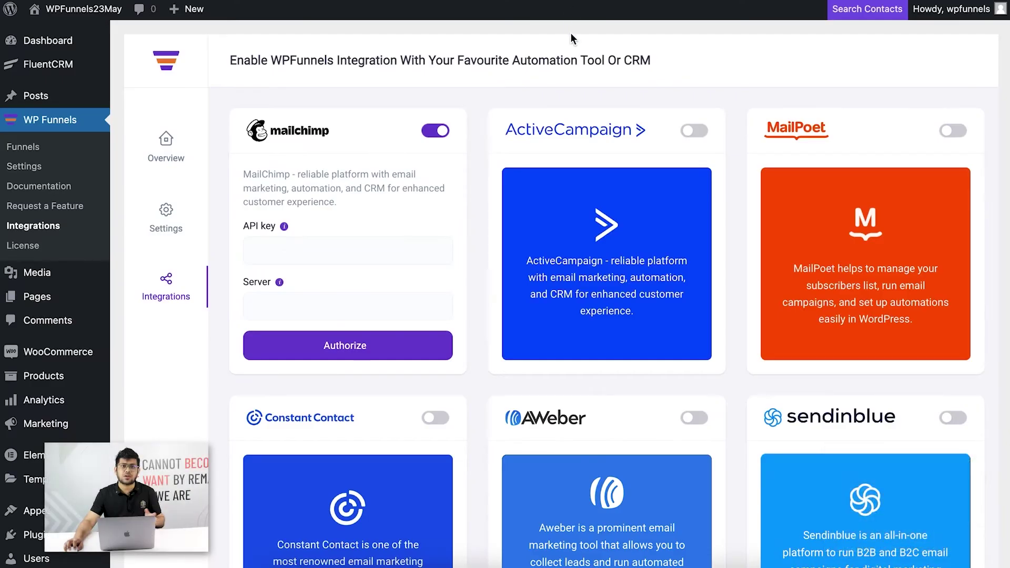
Paste the API key into WPFunnels and move its us8 suffix into the Server field.
mouse_move(279, 282)
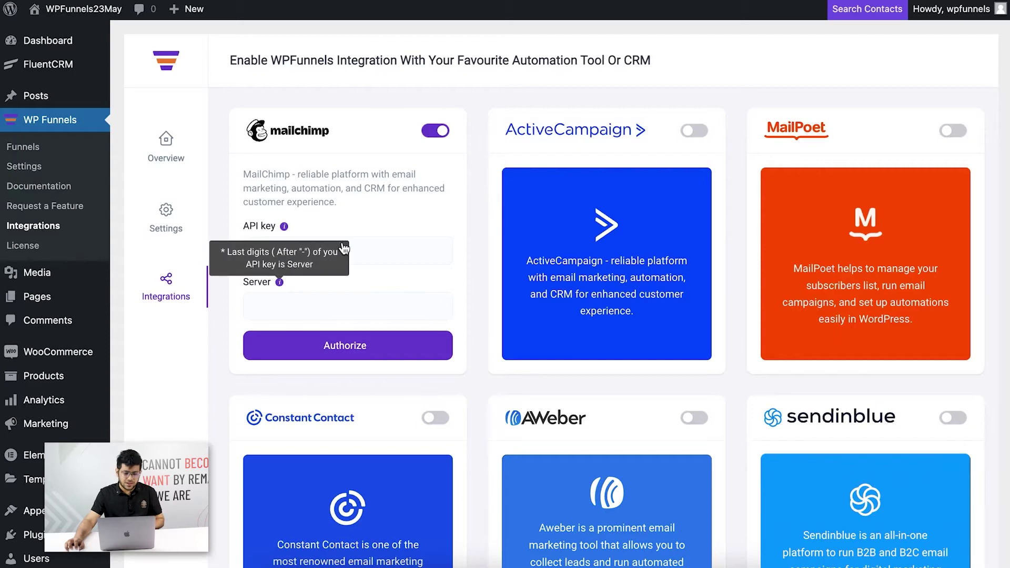
click(295, 245)
key(super+v)
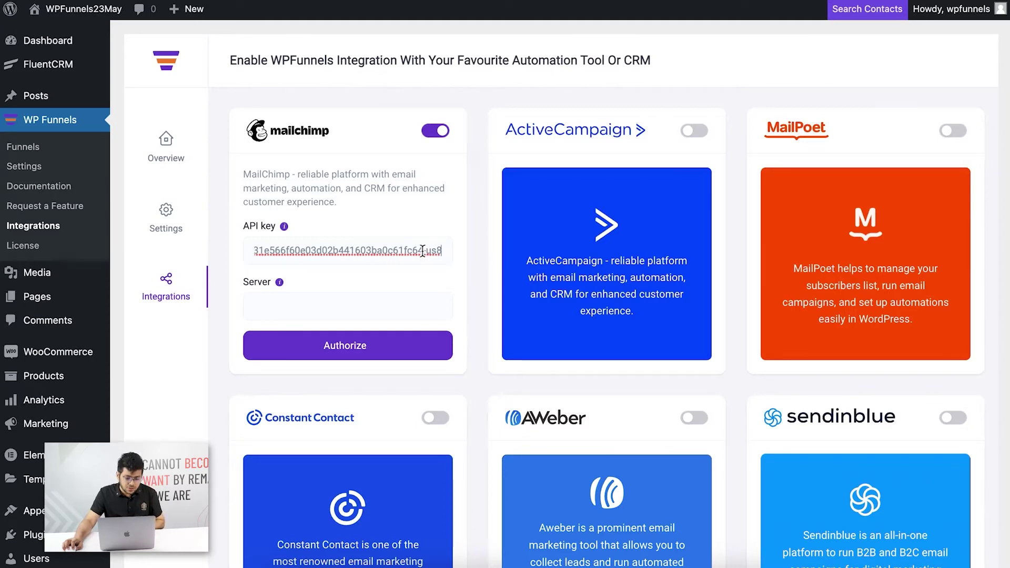
click(427, 251)
drag(428, 252, 445, 254)
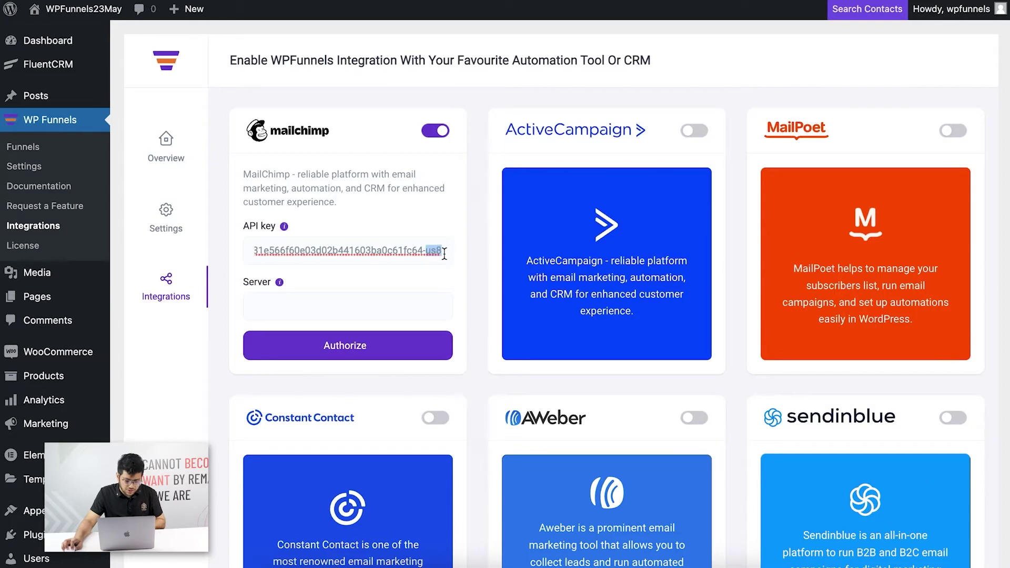
key(super+x)
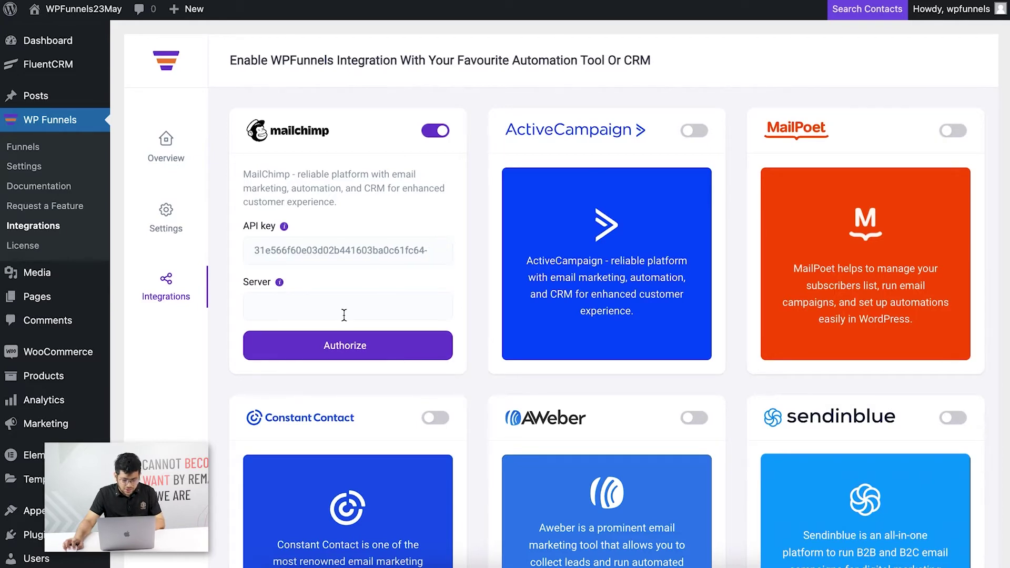
click(349, 309)
key(super+v)
Remove the key's trailing hyphen and authorize the Mailchimp connection.
click(428, 253)
key(BackSpace)
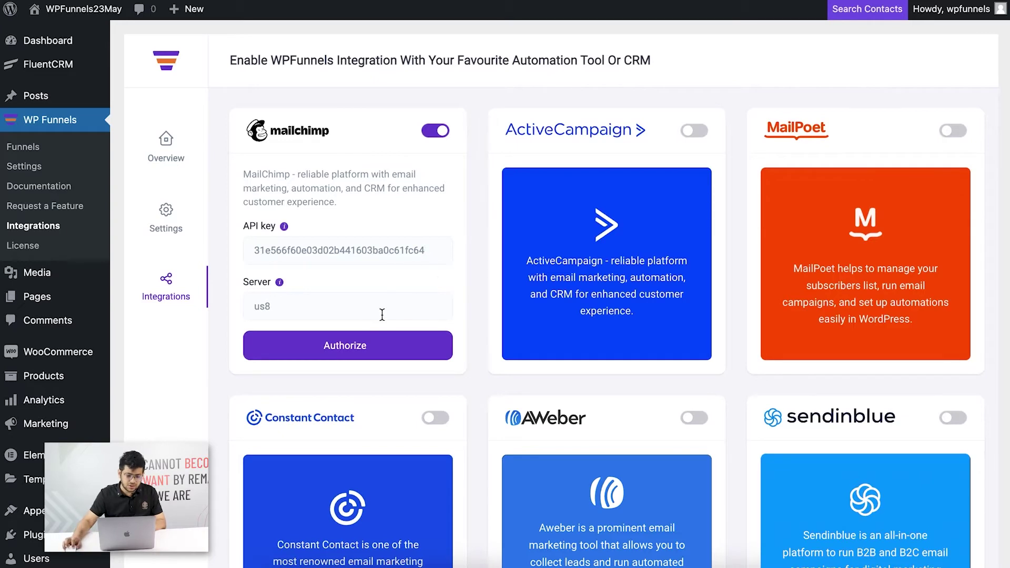
click(281, 351)
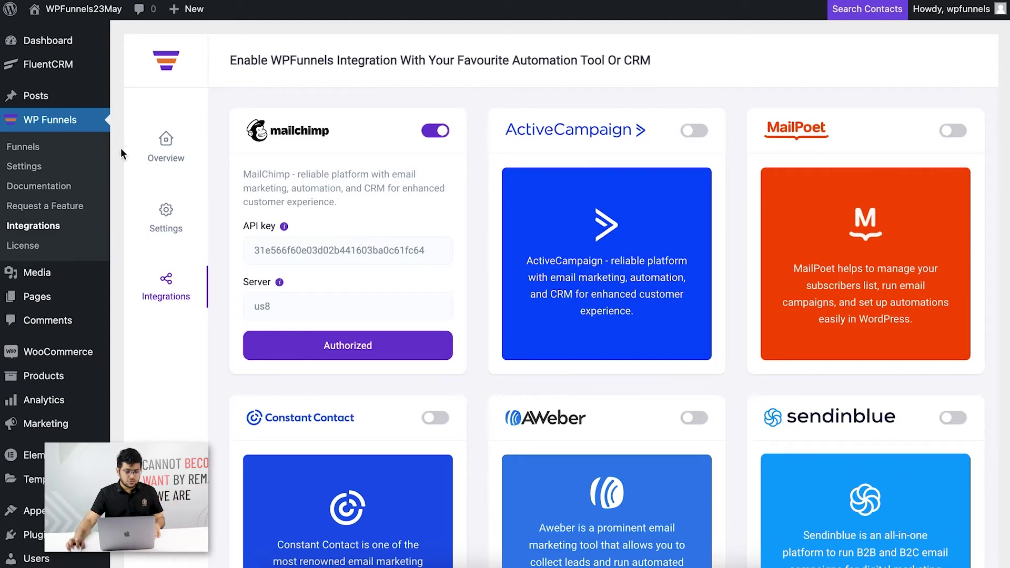
Open the Ken Follet Book funnel from the overview and bring all its steps into view.
click(32, 150)
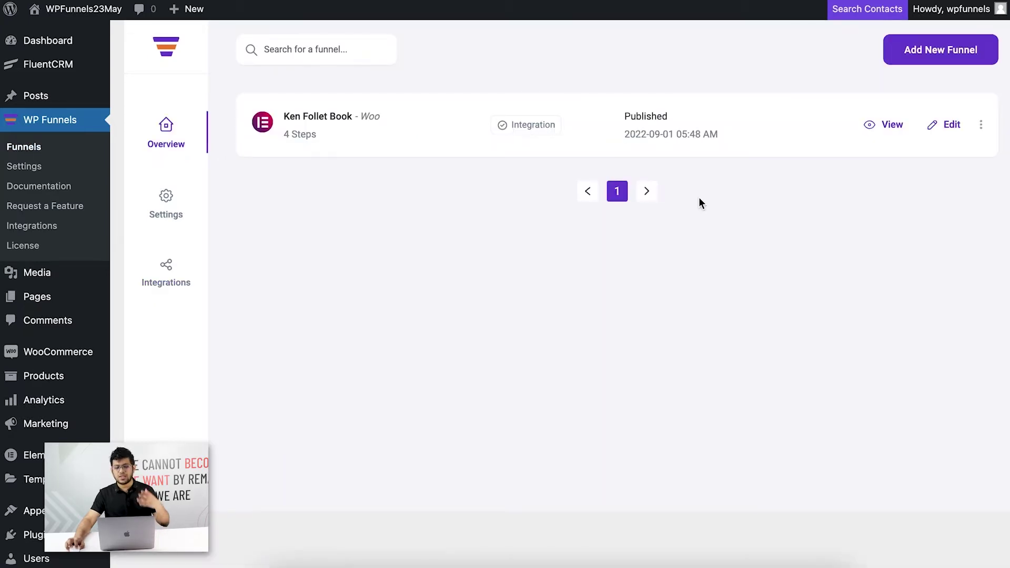
click(946, 131)
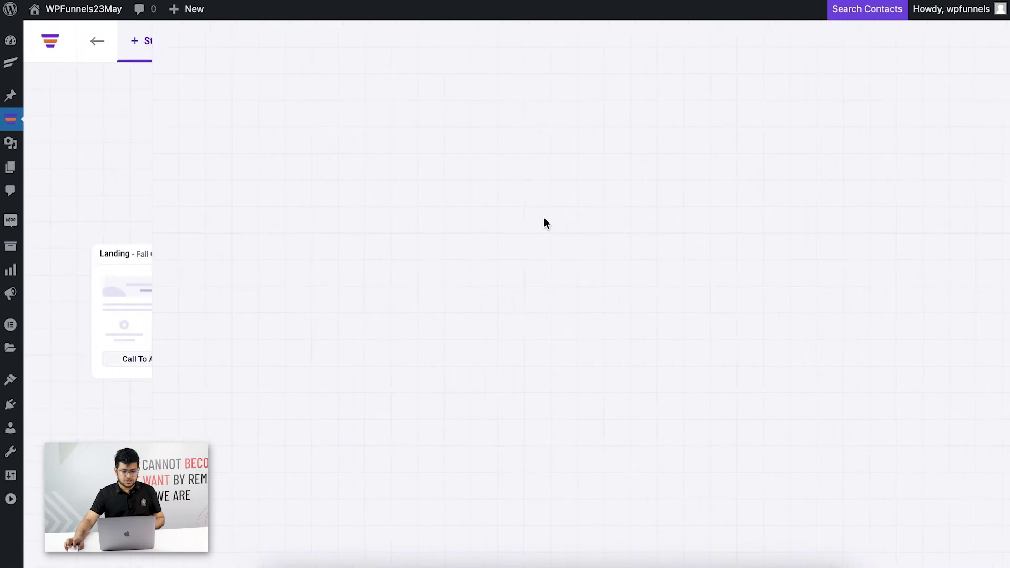
drag(322, 419, 377, 360)
Preview the Landing step page, scroll it, then close it to return to the canvas.
mouse_move(235, 224)
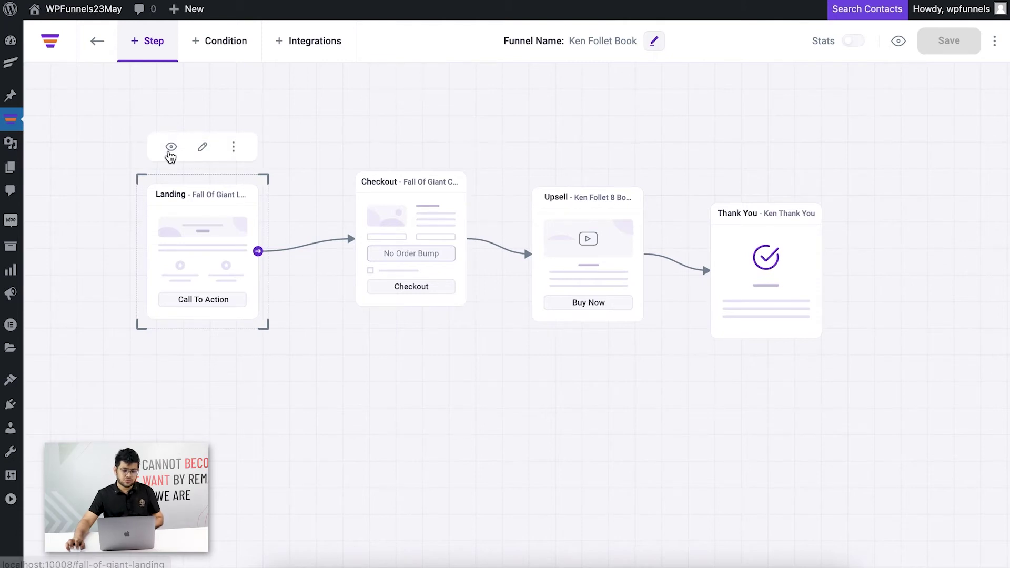
click(171, 151)
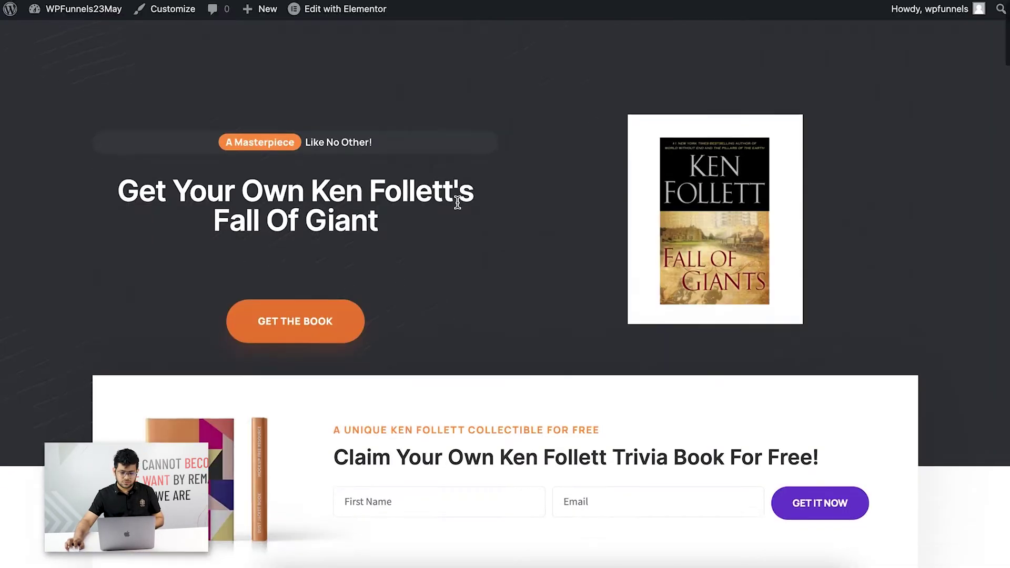
scroll(457, 201, down, 3)
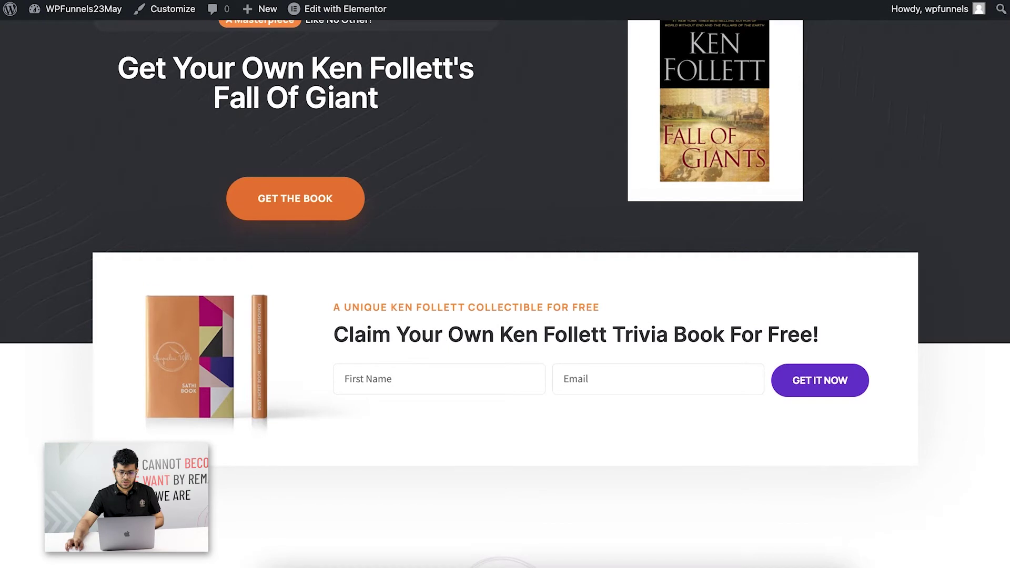
key(super+w)
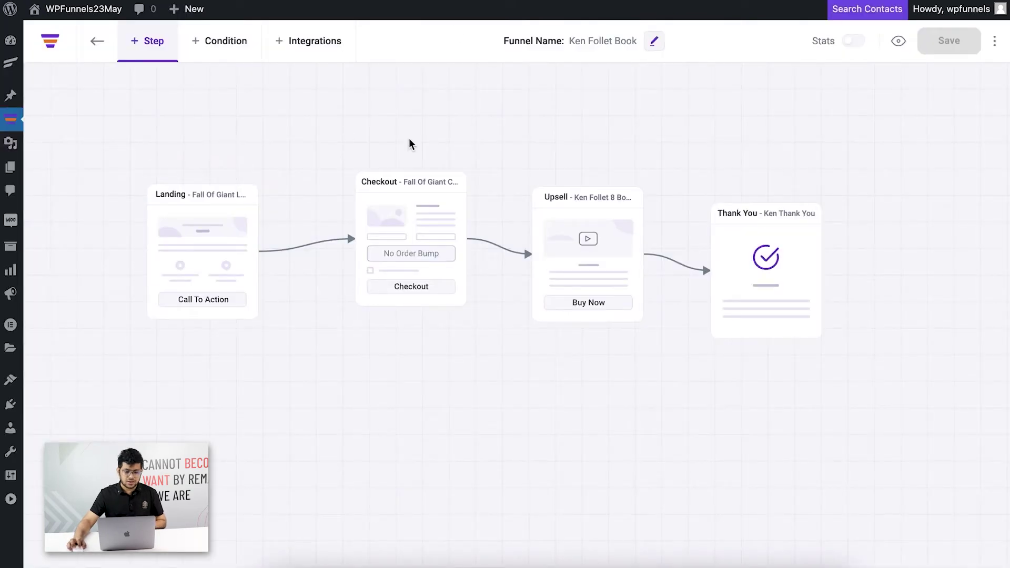
Point out the Checkout, Upsell and Thank You steps, then start a new funnel integration.
click(415, 205)
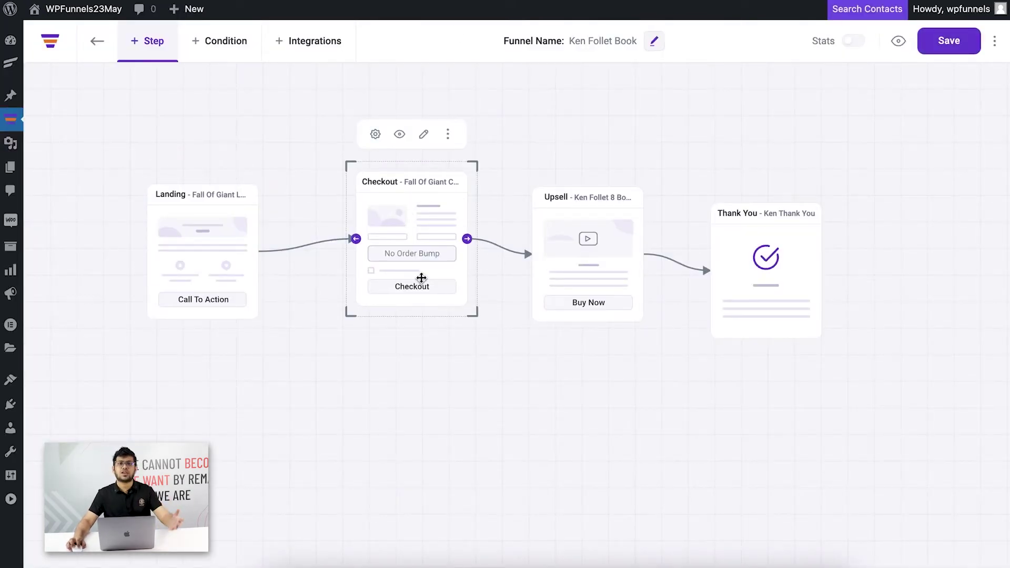
click(470, 351)
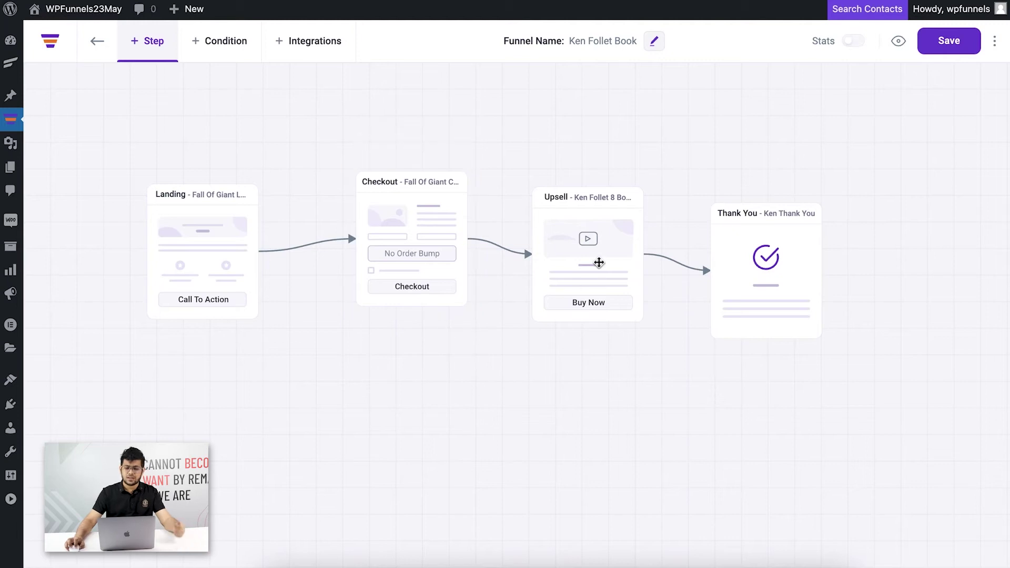
click(600, 260)
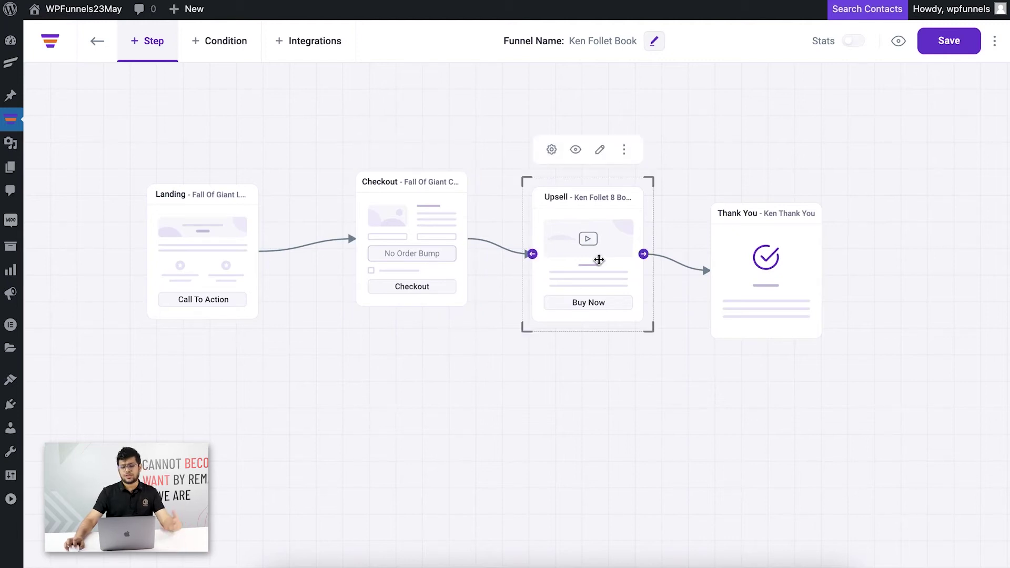
click(792, 250)
click(253, 346)
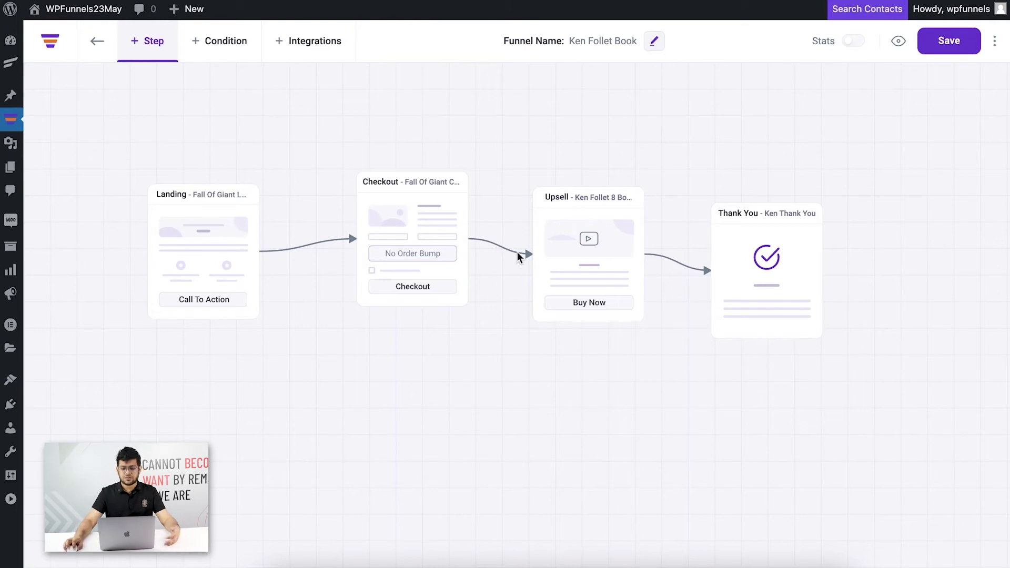
mouse_move(543, 241)
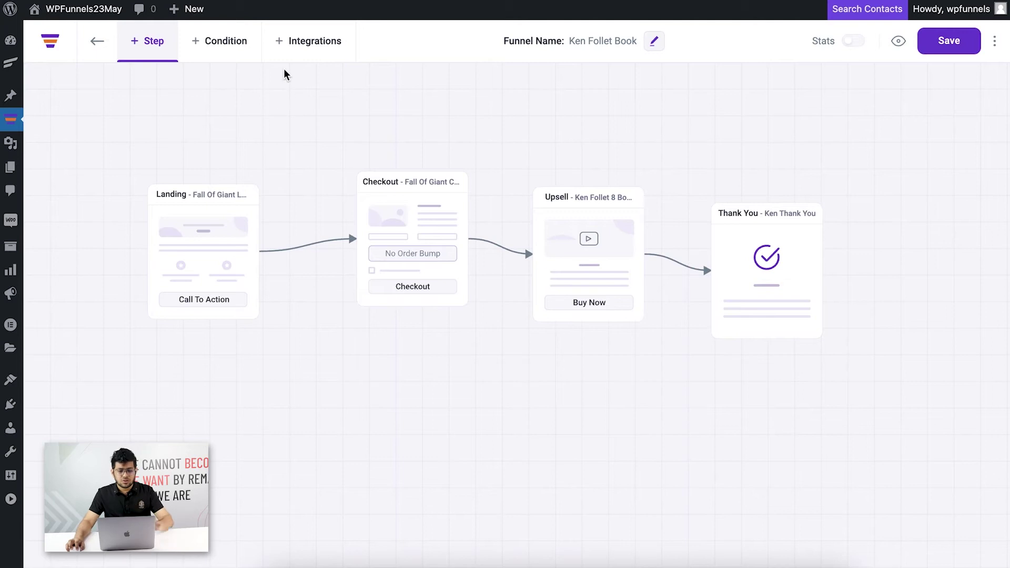
click(290, 51)
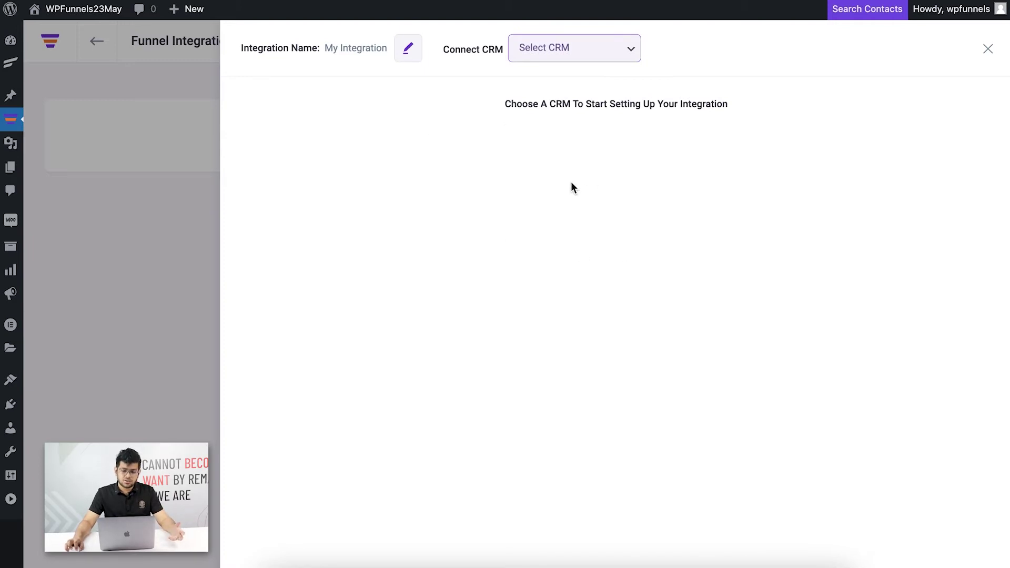
Choose MailChimp as My Integration's connected CRM.
click(611, 48)
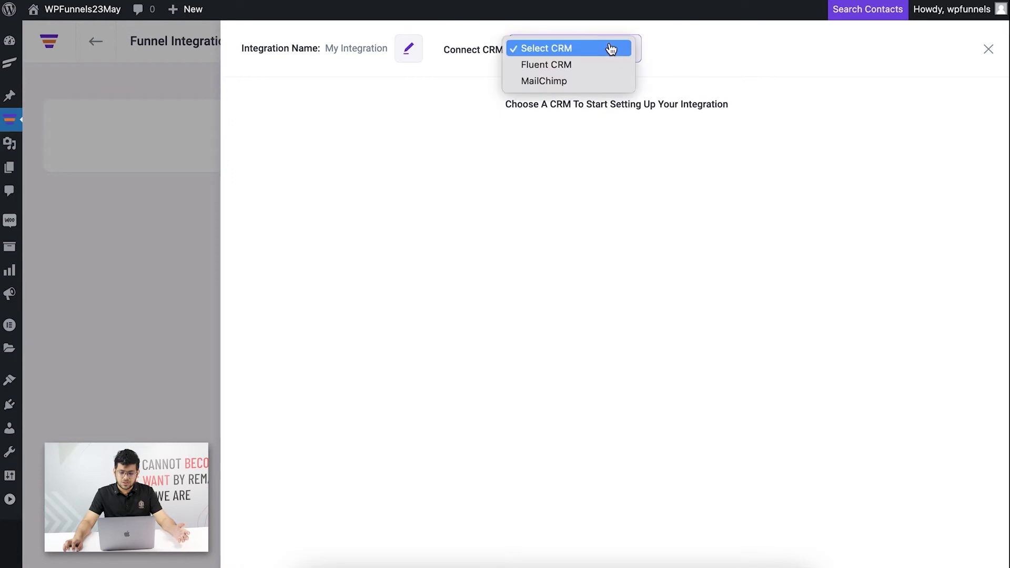
click(602, 81)
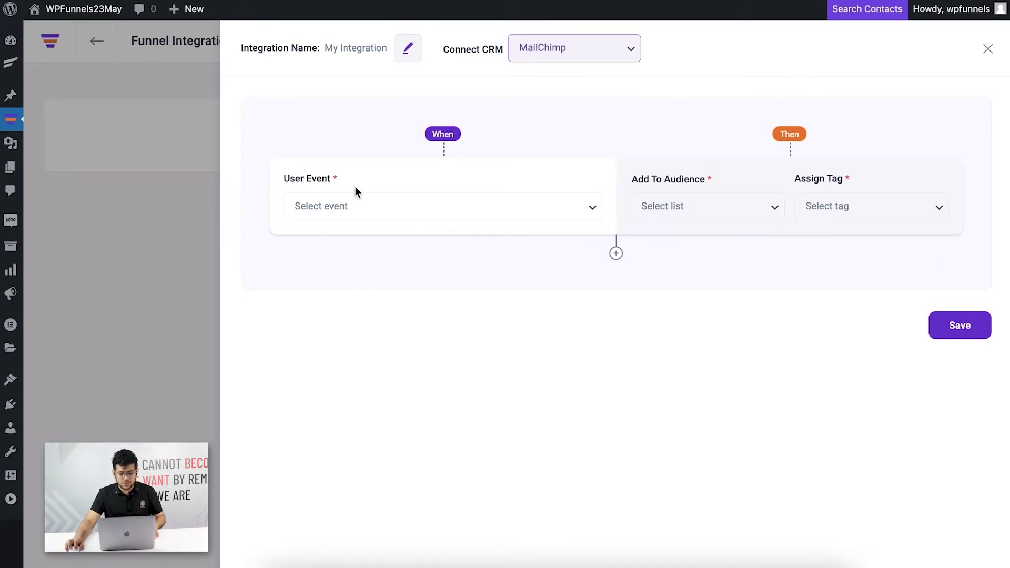
Set the first rule's User Event to After Opt-in Form Submit.
click(489, 213)
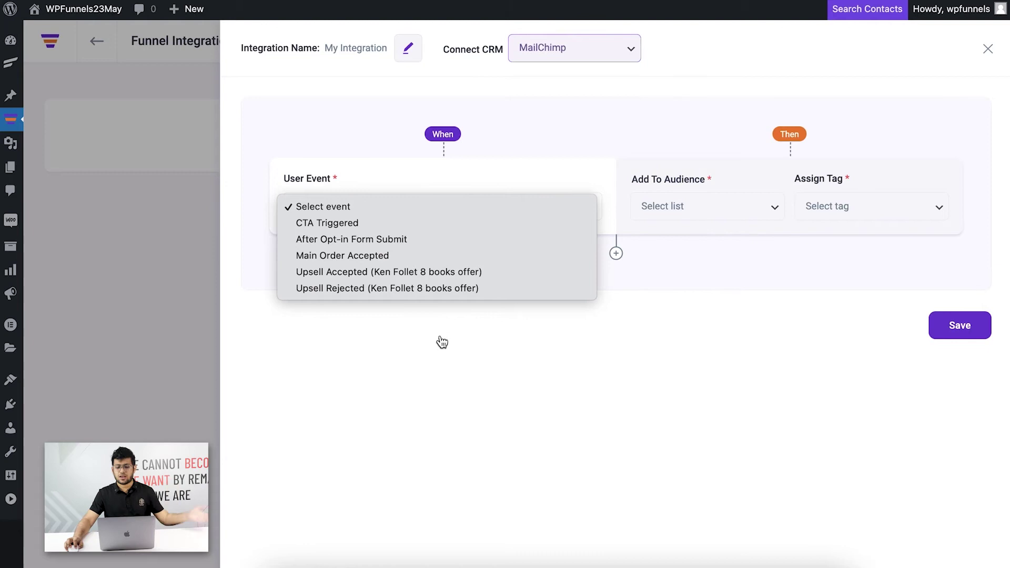
click(390, 339)
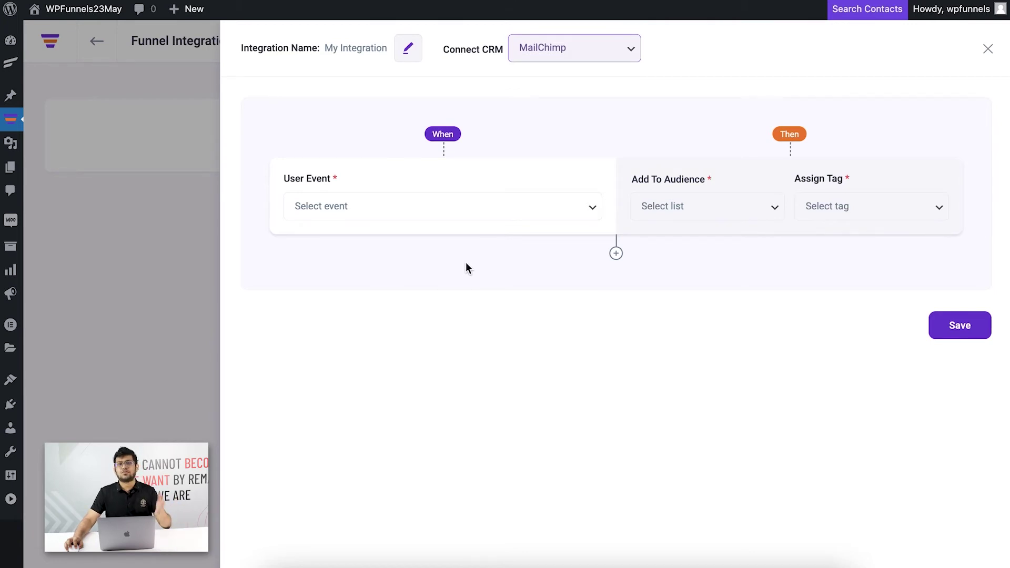
click(393, 216)
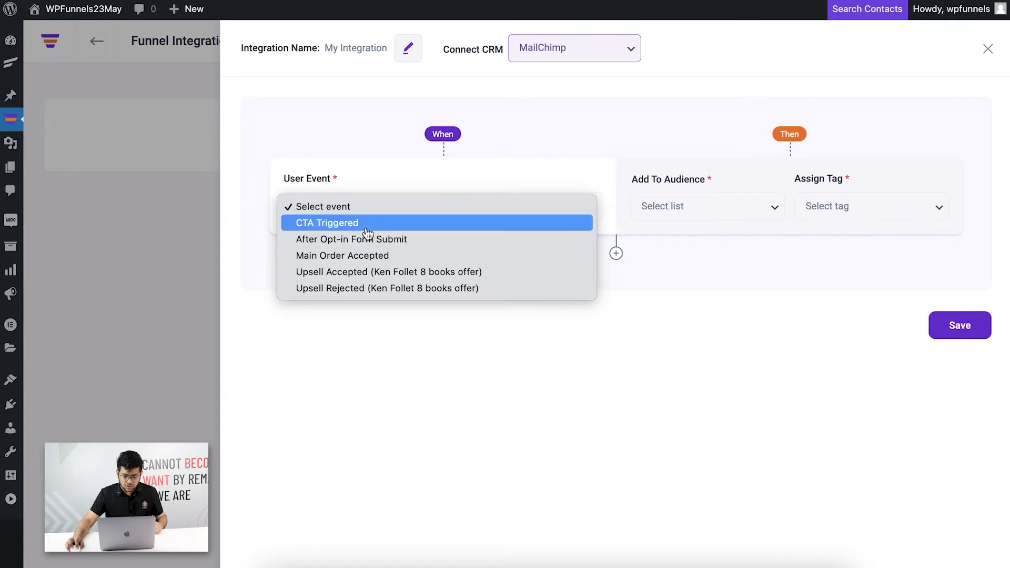
click(336, 241)
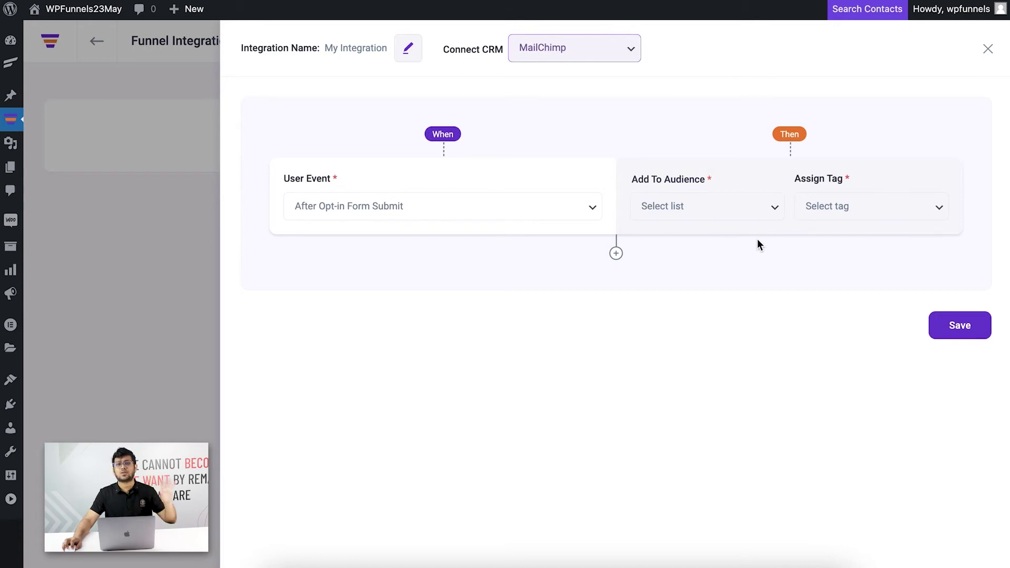
Add those contacts to Funnel 1 List with tag optin, save, and add a second rule.
click(727, 211)
click(695, 224)
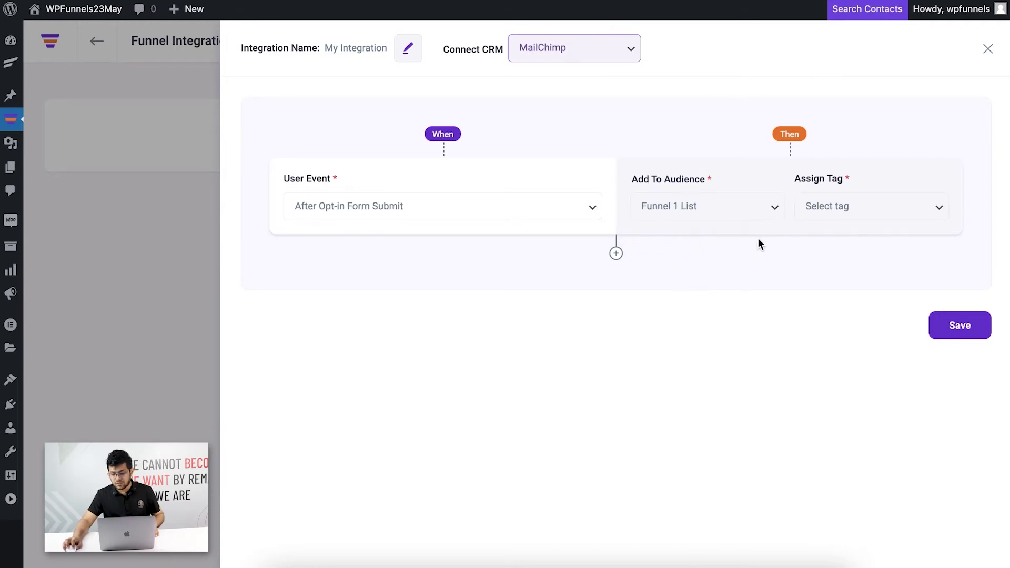
click(926, 213)
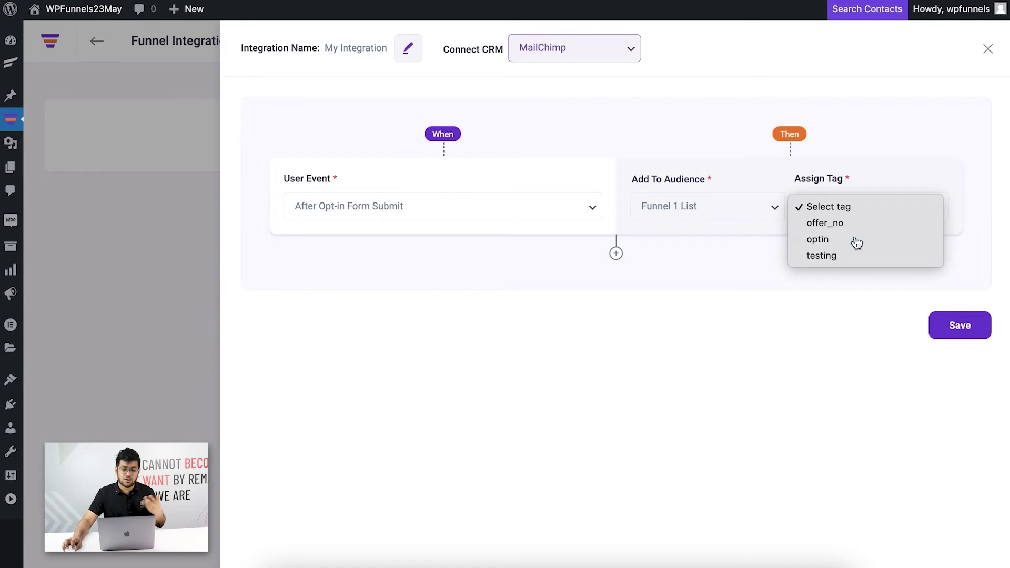
click(857, 242)
click(954, 329)
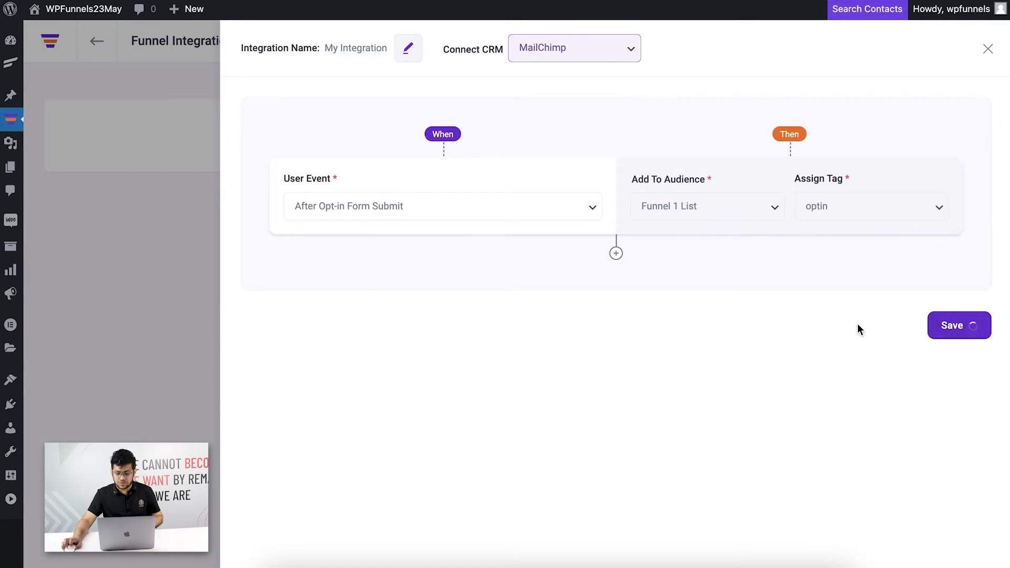
click(616, 254)
Set the second rule to Upsell Accepted, Funnel 1 List, tag testing, save, and close the editor.
click(413, 307)
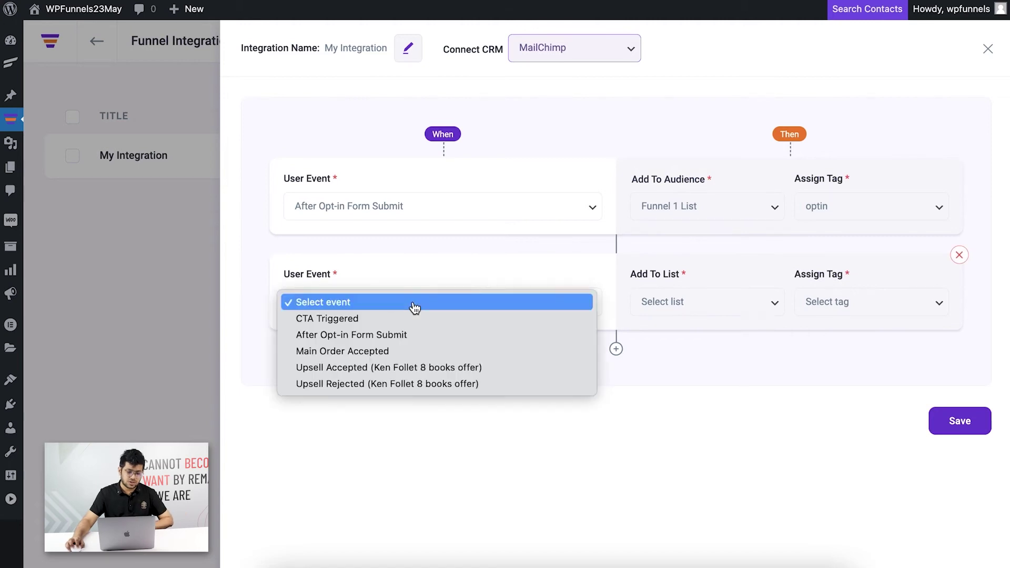
click(405, 367)
click(728, 305)
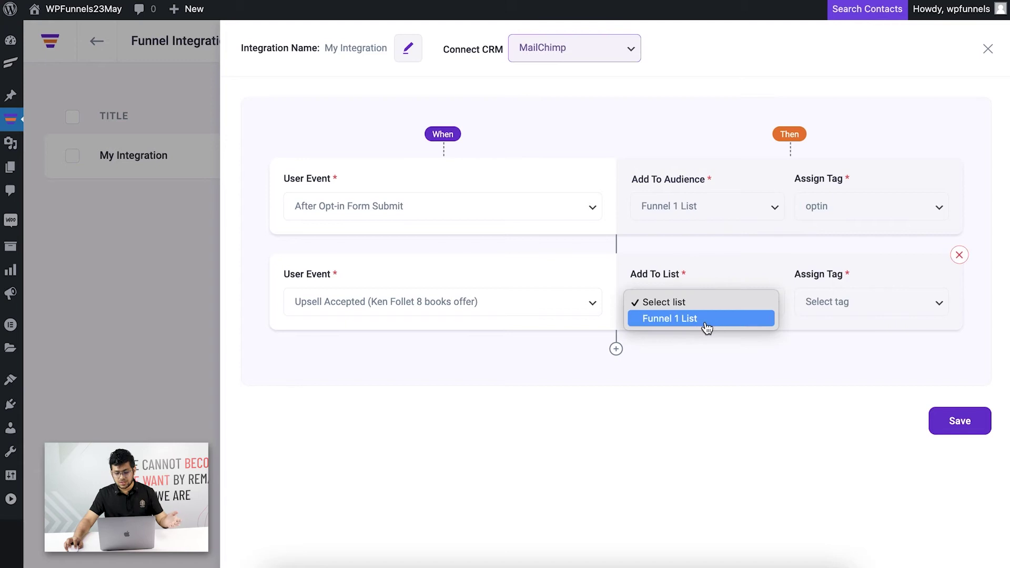
click(730, 320)
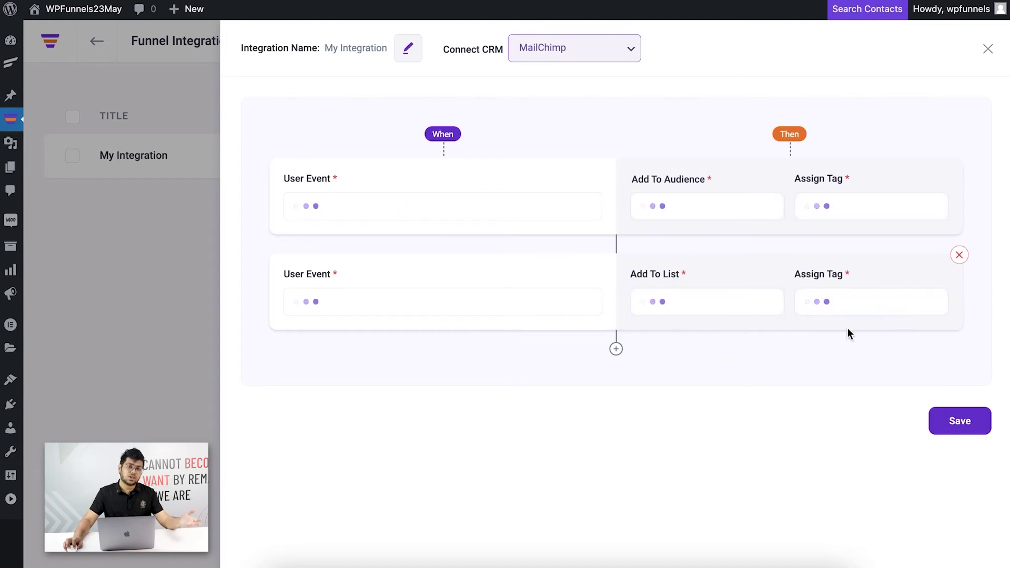
click(853, 314)
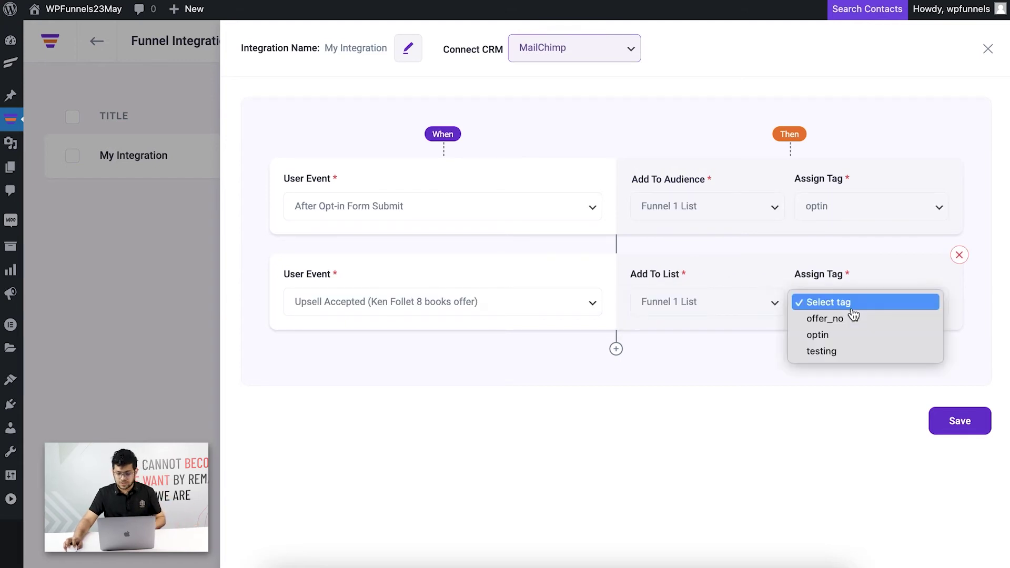
click(843, 353)
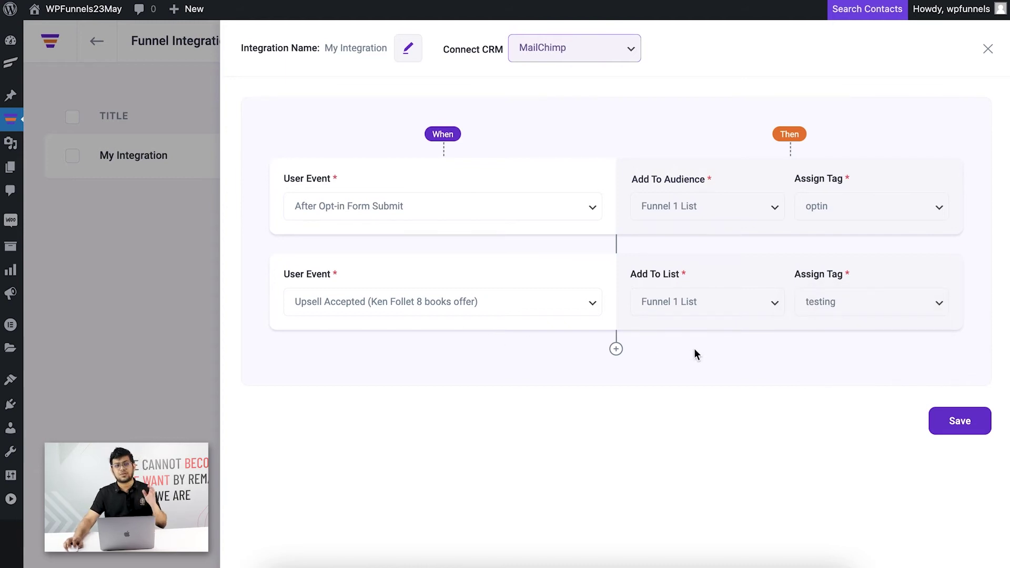
mouse_move(697, 327)
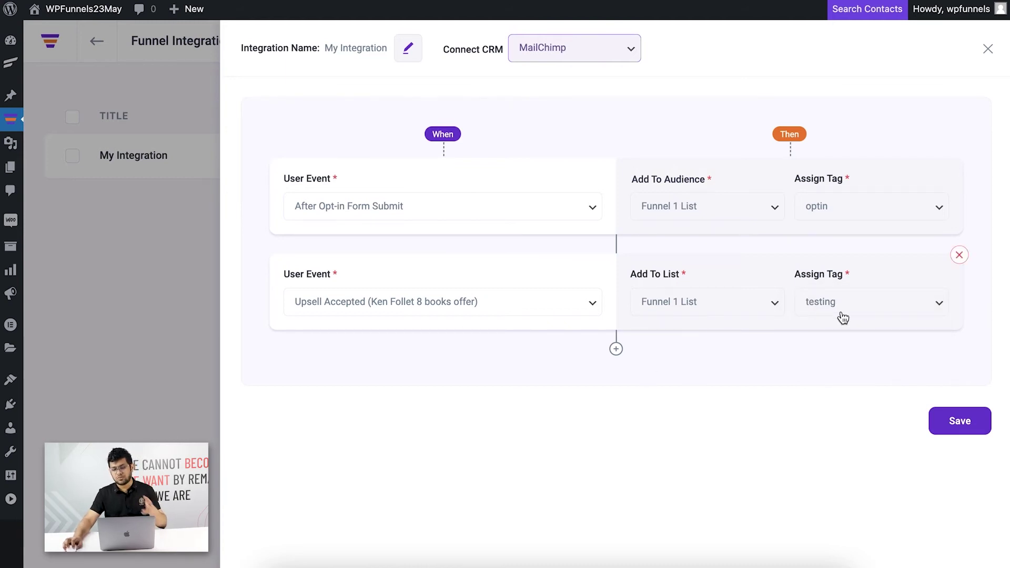
click(960, 424)
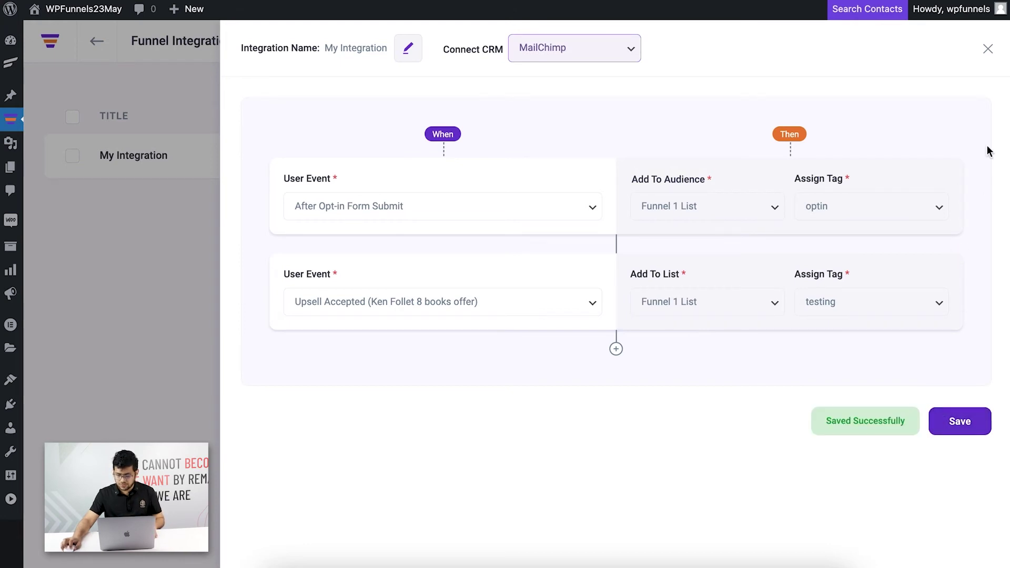
click(987, 49)
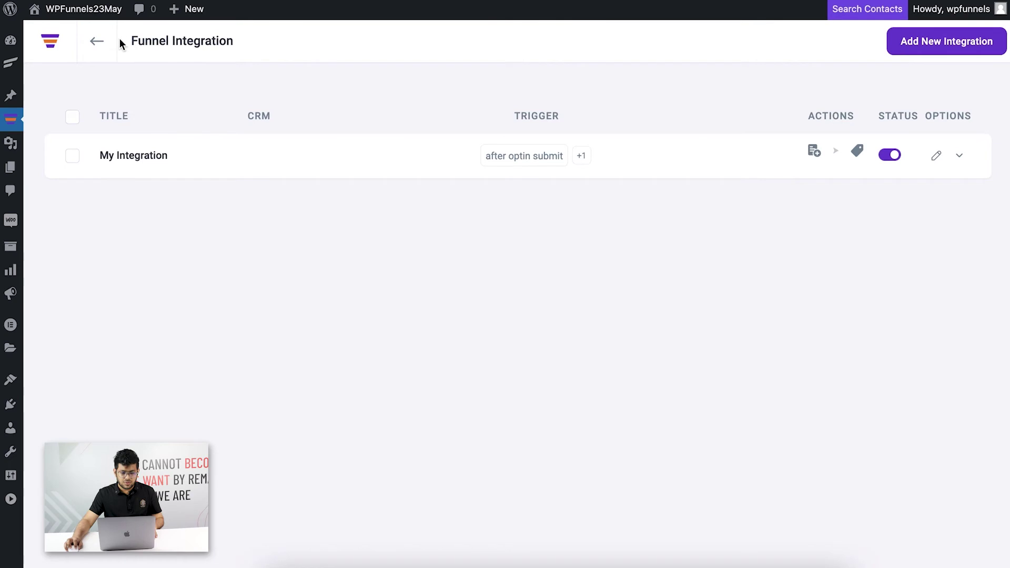
Back on the step canvas, save the Ken Follet Book funnel and preview its Landing page.
click(94, 44)
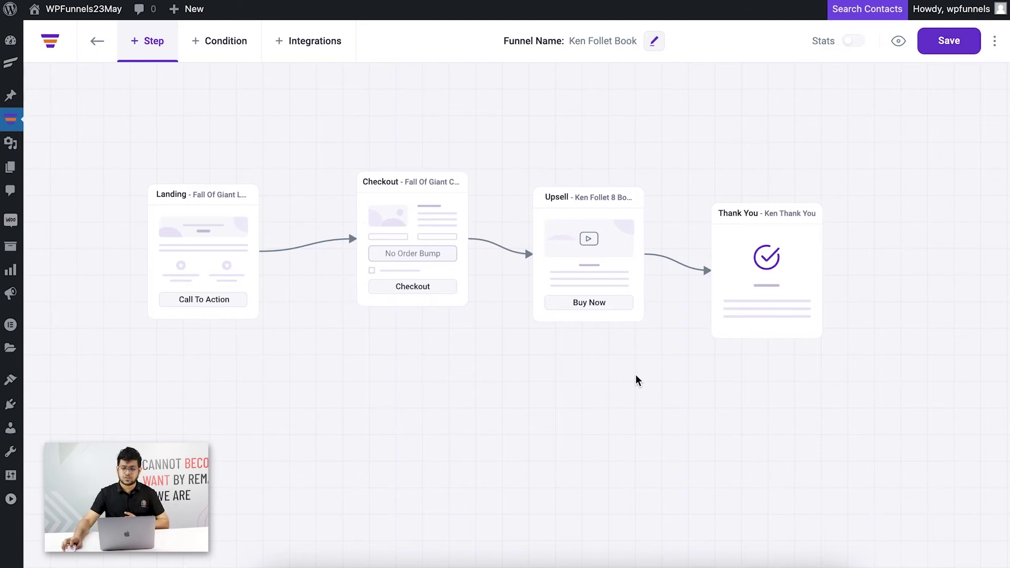
click(947, 42)
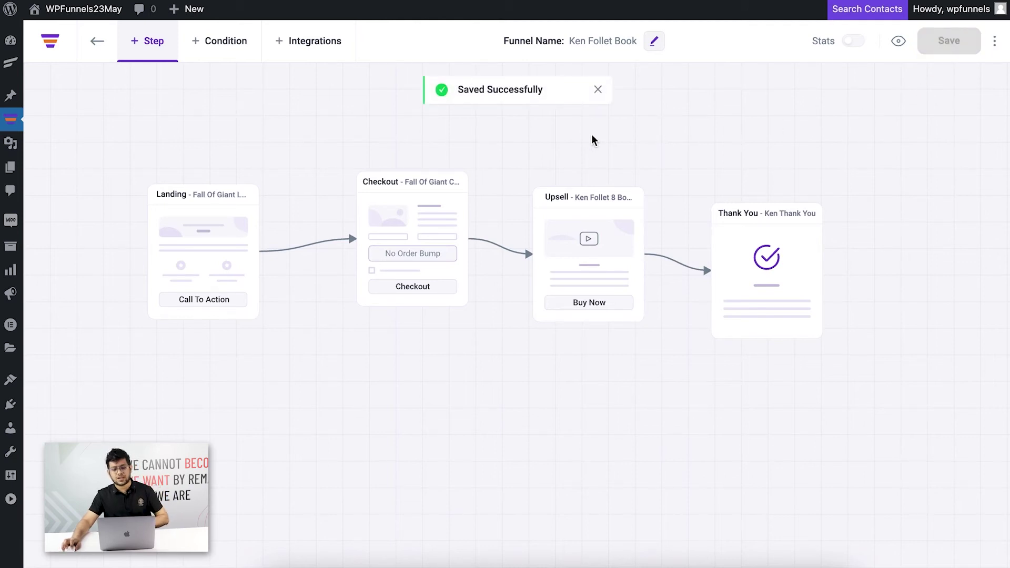
mouse_move(198, 204)
click(173, 148)
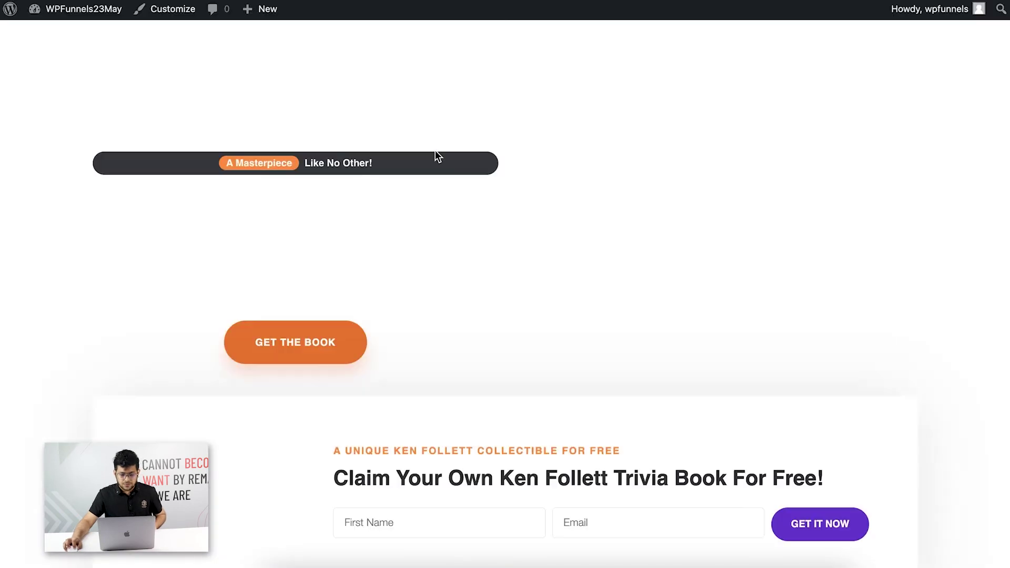
Scroll the landing page and start a new incognito window from Chrome's menu.
scroll(411, 196, down, 5)
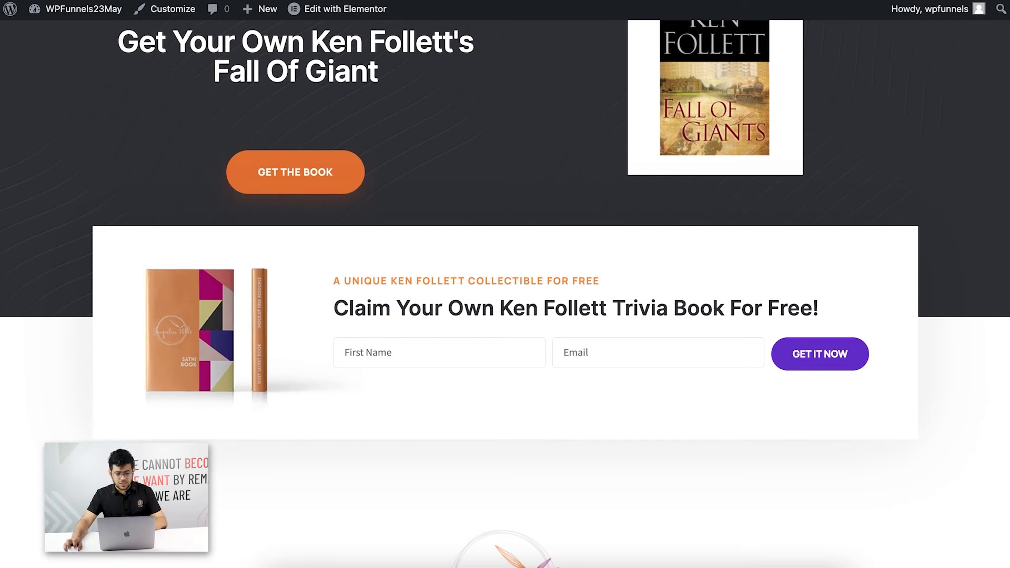
click(1002, 2)
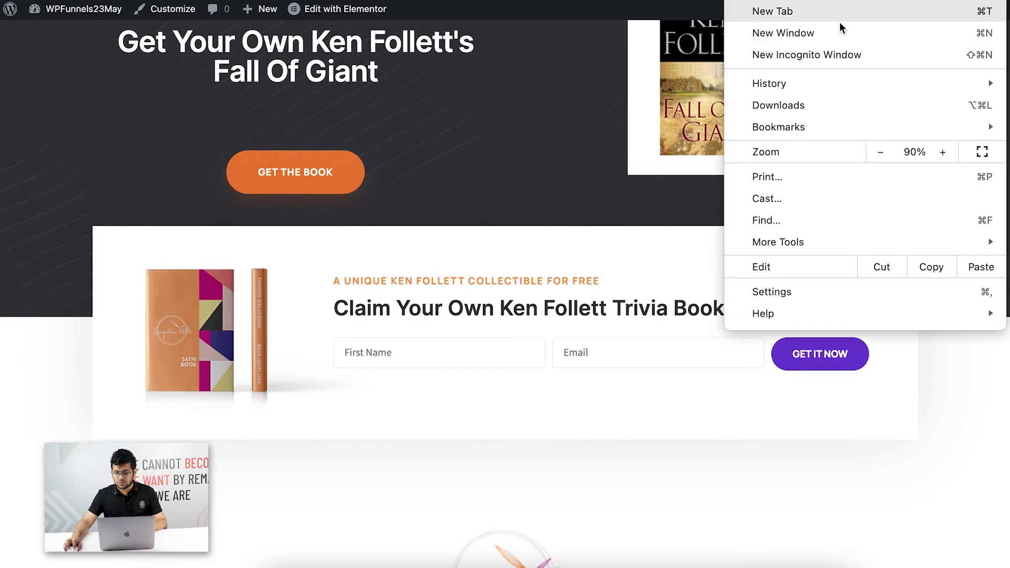
click(826, 57)
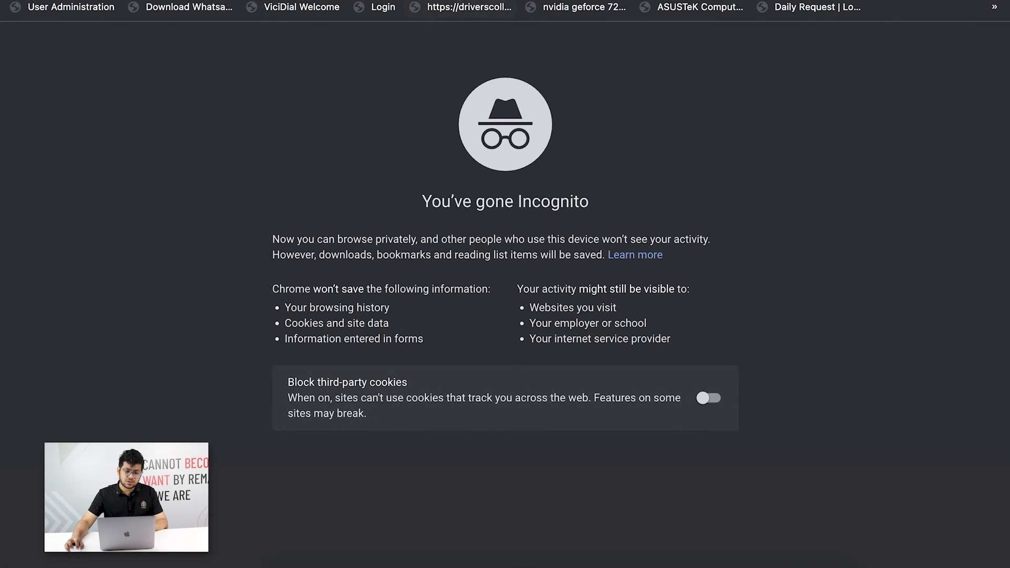
Paste the Fall Of Giant landing page URL into the incognito window and load it.
key(super+l)
text(http://localhost:10008/fall-of-giant-landing/)
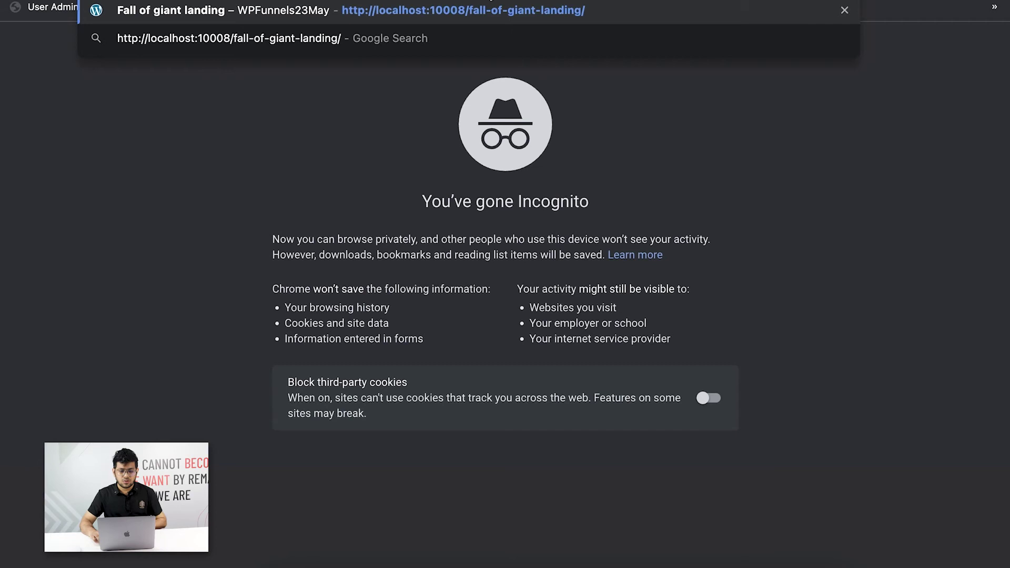
key(Return)
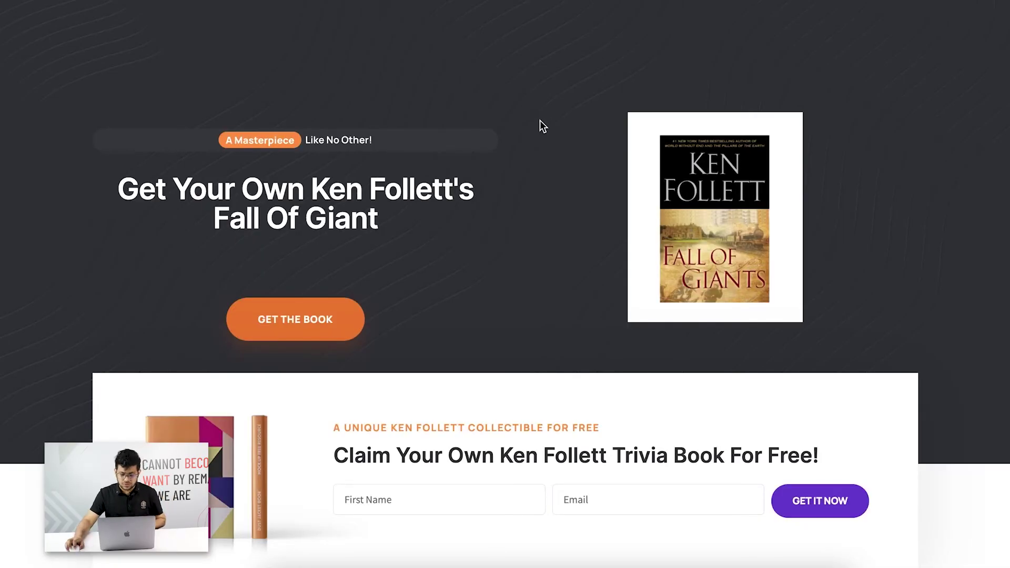
Submit the trivia book opt-in form with a test subscriber's name and e-mail.
scroll(542, 126, down, 3)
click(396, 329)
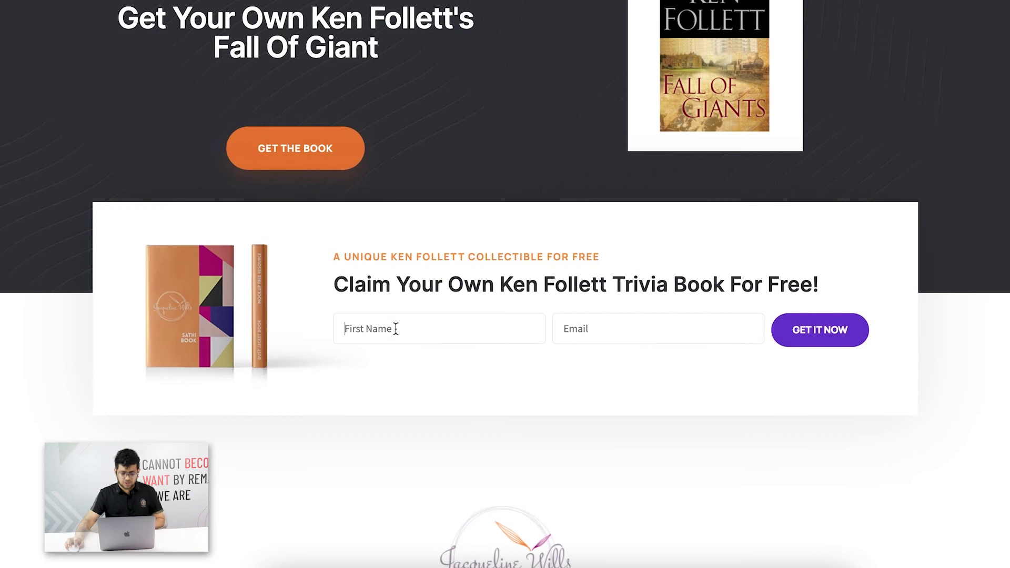
text(Jo)
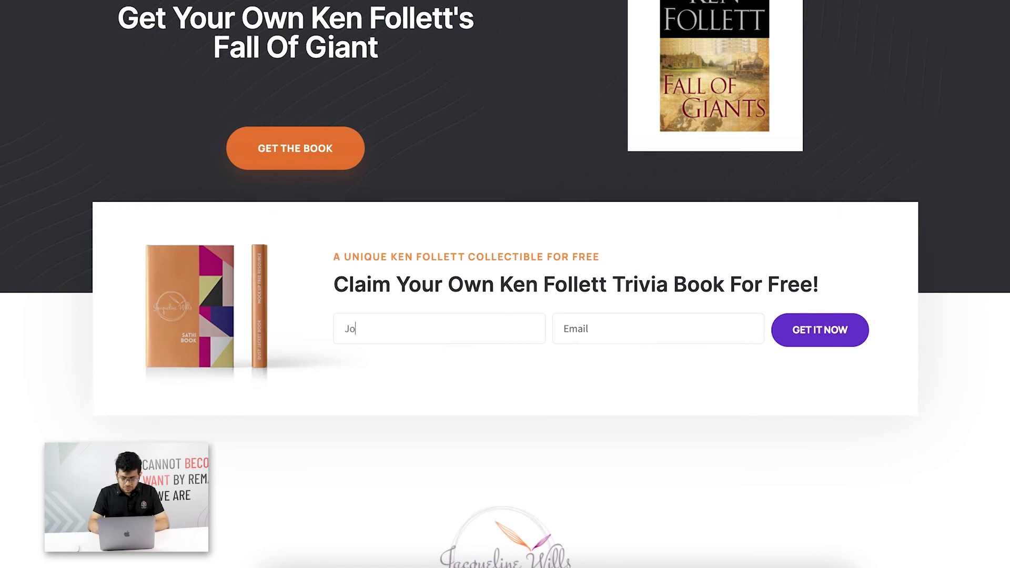
text(hn Doe)
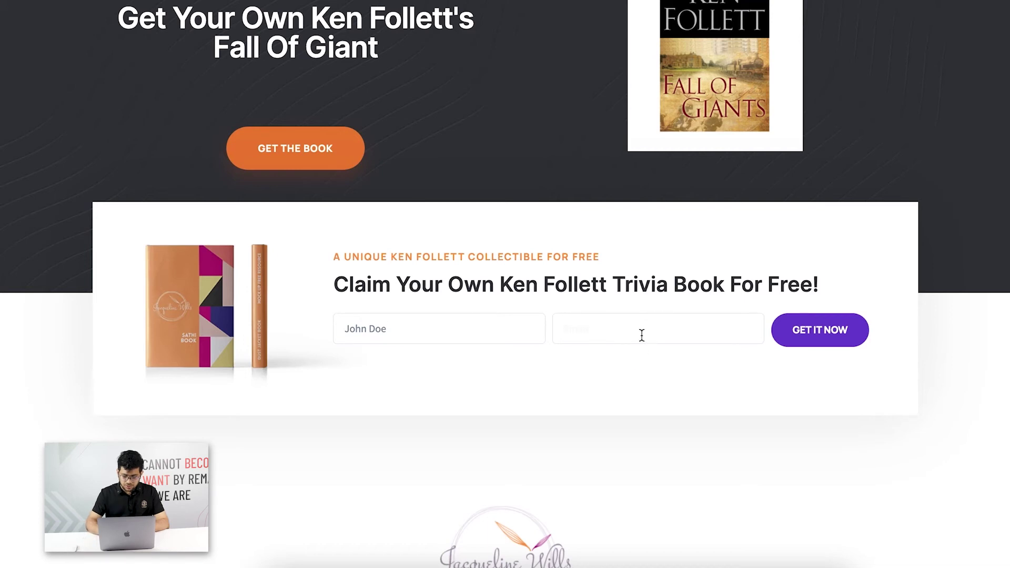
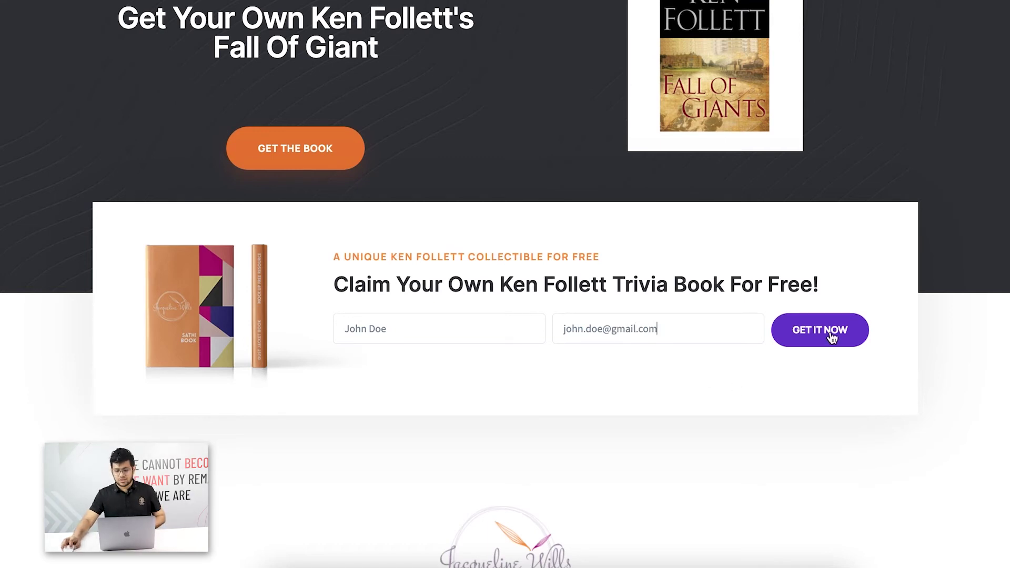
click(832, 337)
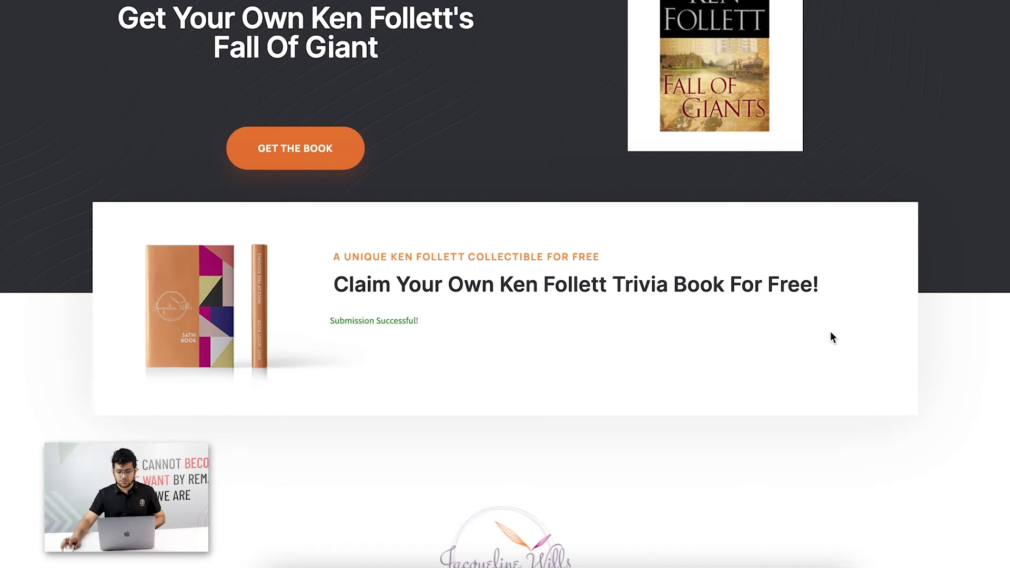
scroll(527, 282, up, 3)
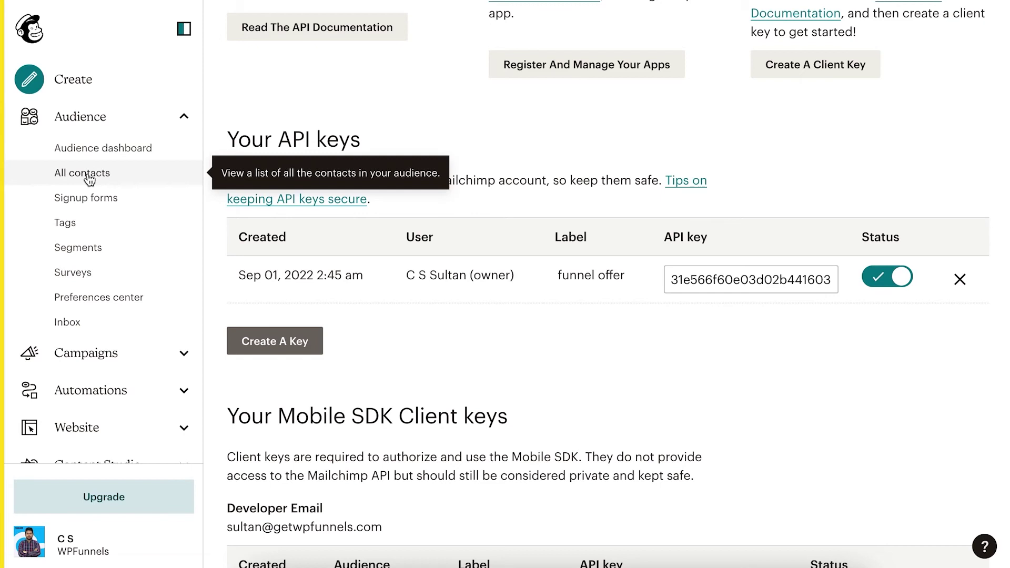
Open All contacts and highlight the Funnel 1 List audience holding the new test subscriber.
click(89, 180)
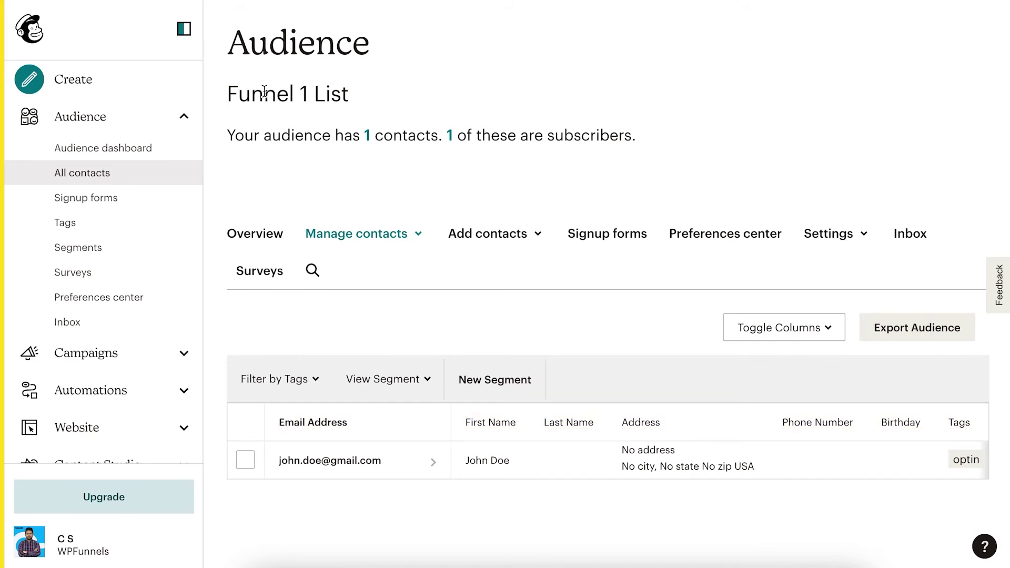
drag(234, 94, 354, 100)
click(370, 99)
drag(234, 93, 376, 99)
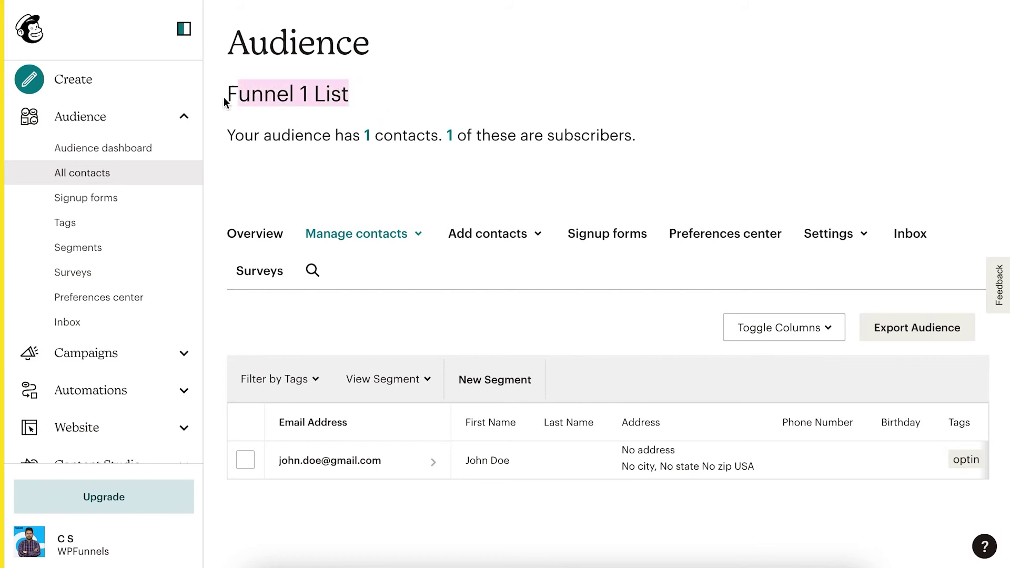
click(390, 119)
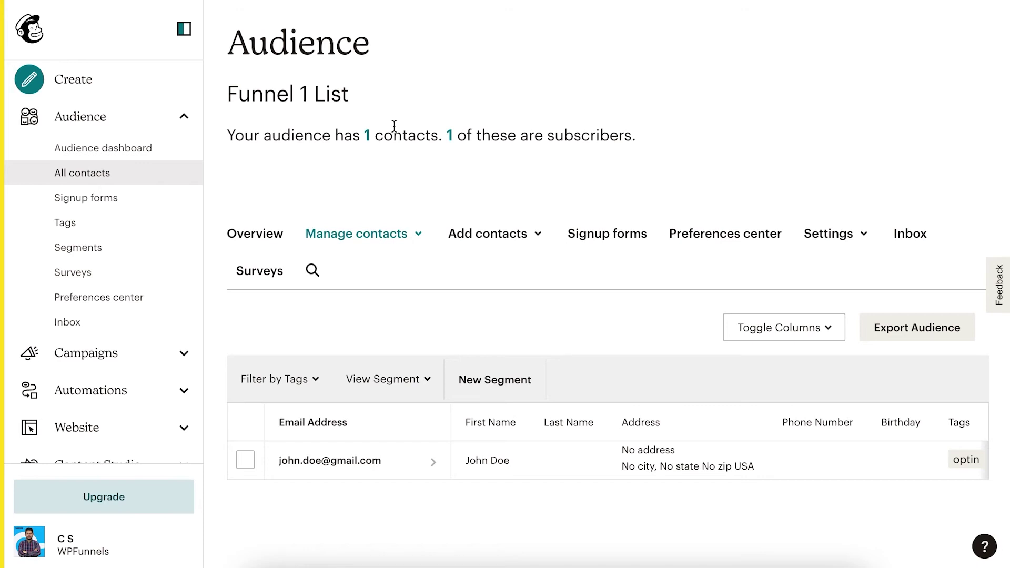
scroll(579, 131, up, 1)
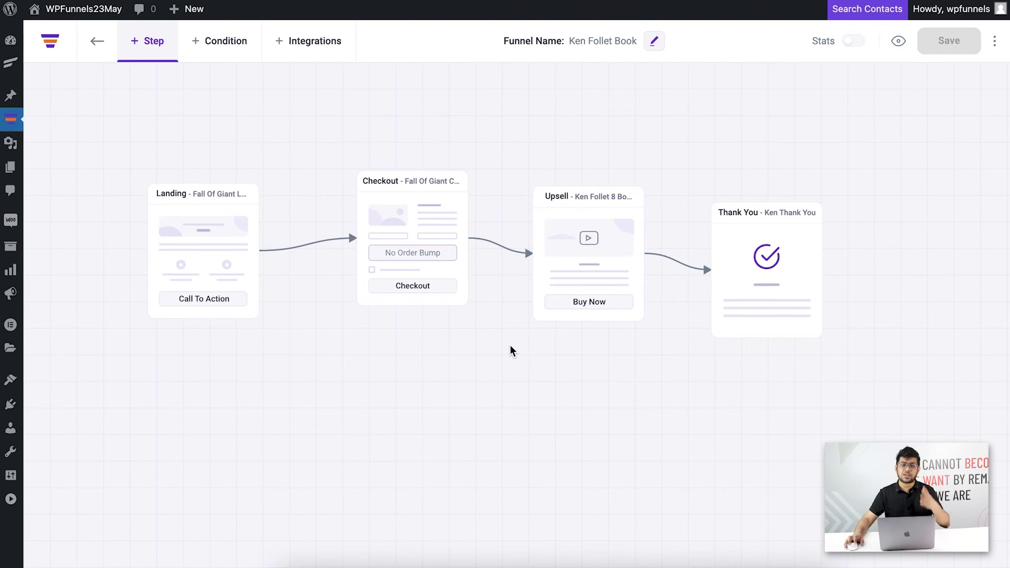
Load the Landing page in a new incognito window and claim the book to reach checkout.
mouse_move(185, 240)
click(172, 149)
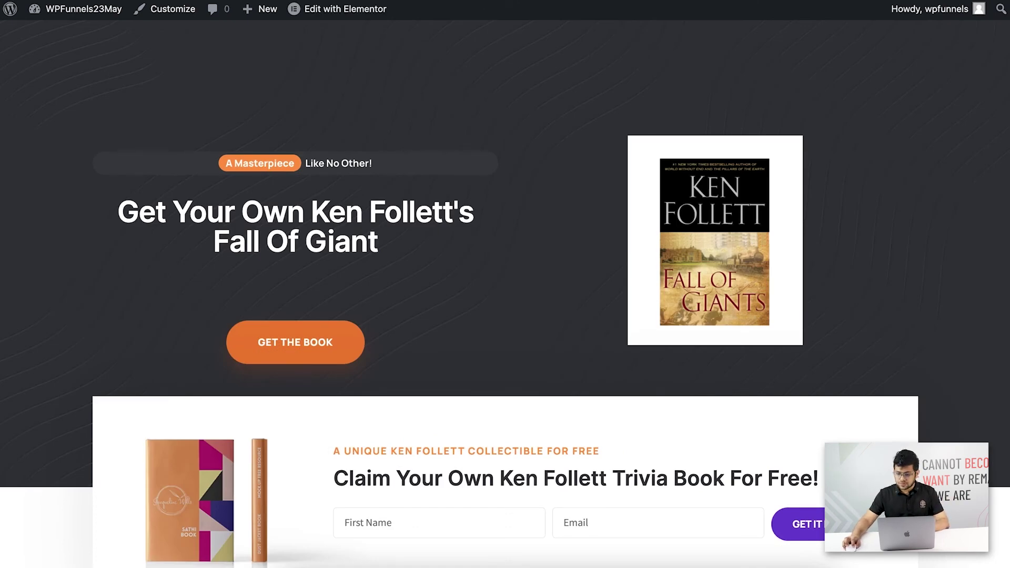
click(805, 53)
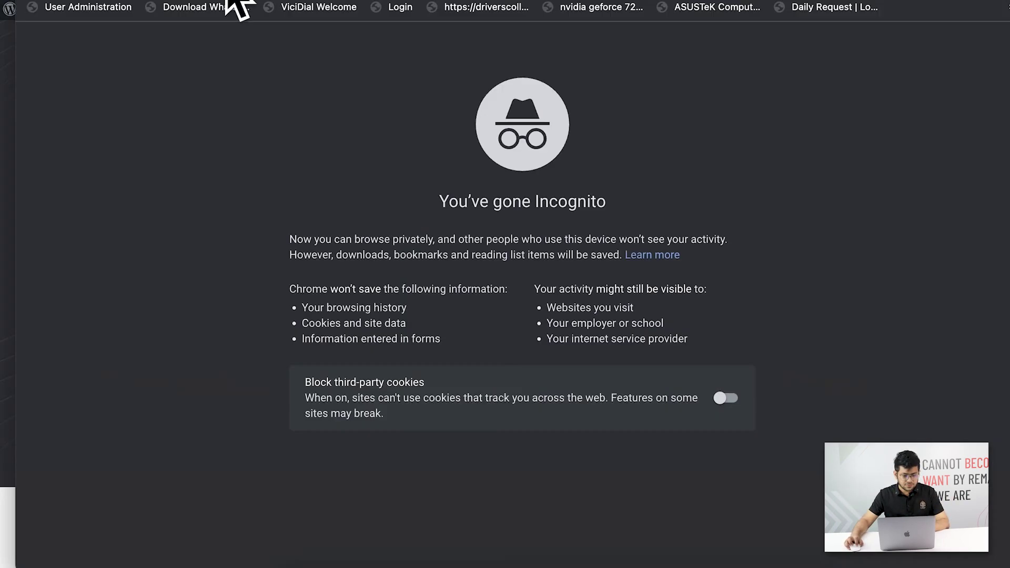
text(http://localhost:10008/fall-of-giant-landing/)
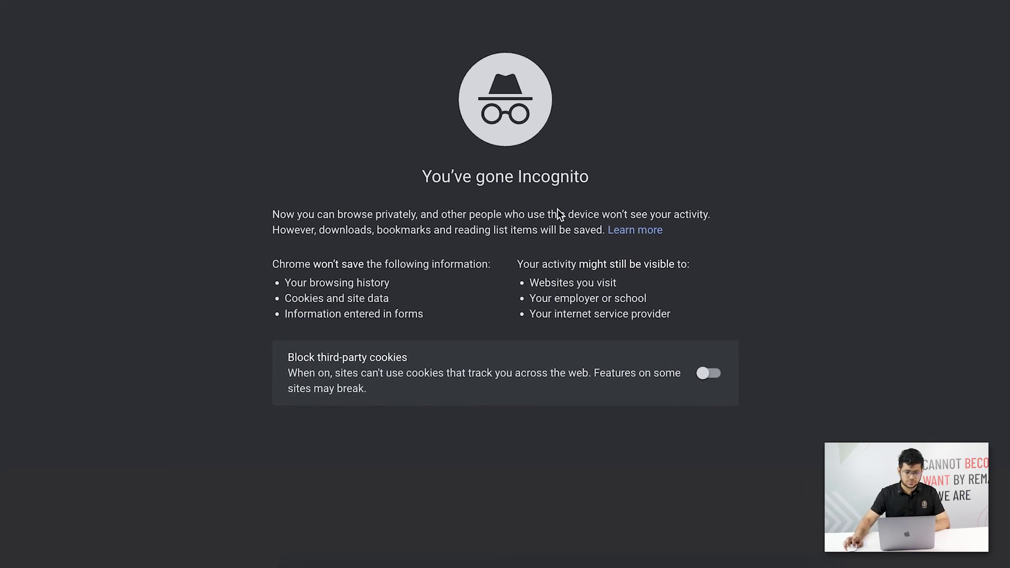
key(Return)
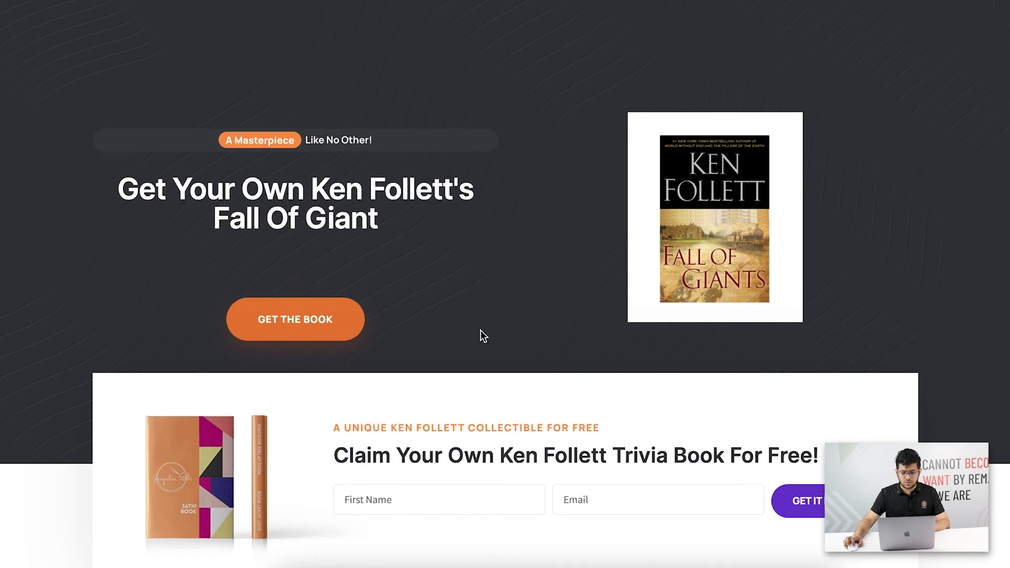
click(289, 324)
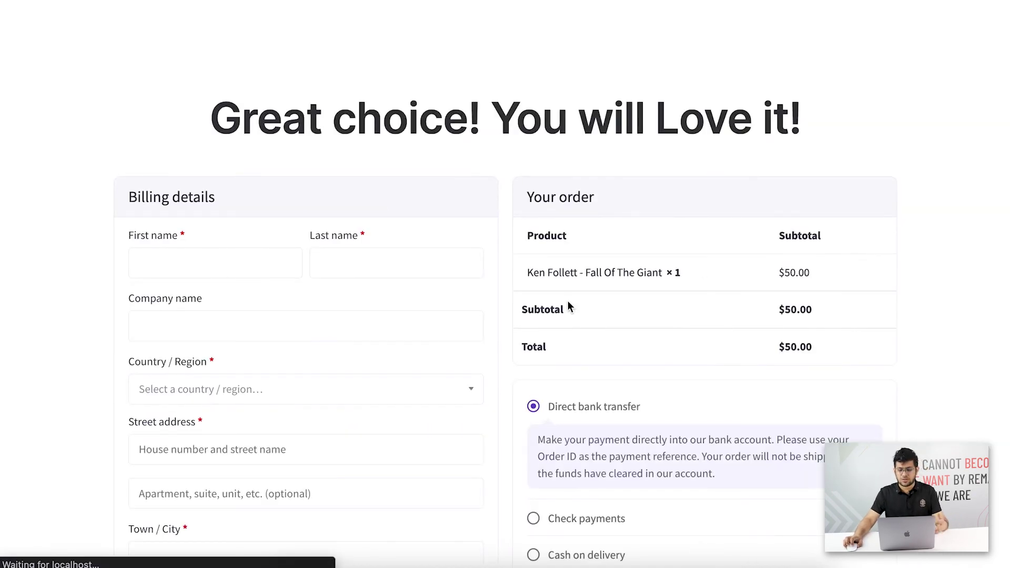
Enter the customer's billing first and last name and choose United States (US) as country.
scroll(579, 297, down, 1)
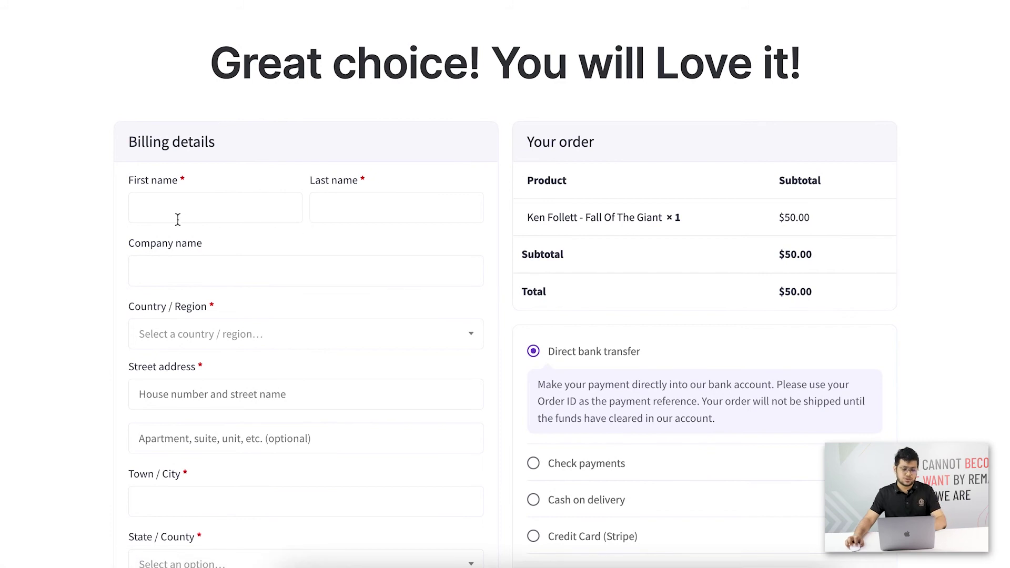
click(192, 210)
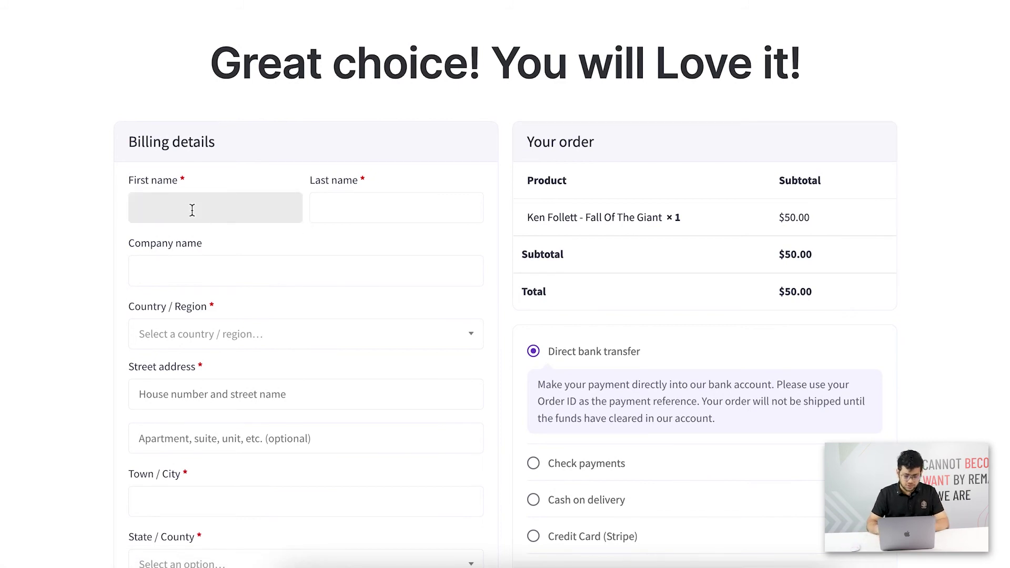
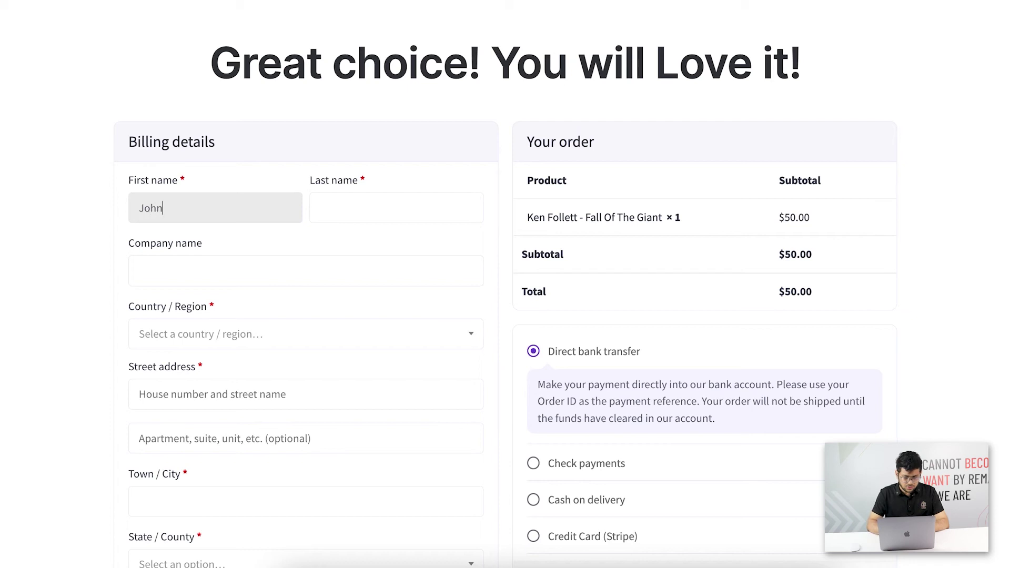
key(Tab)
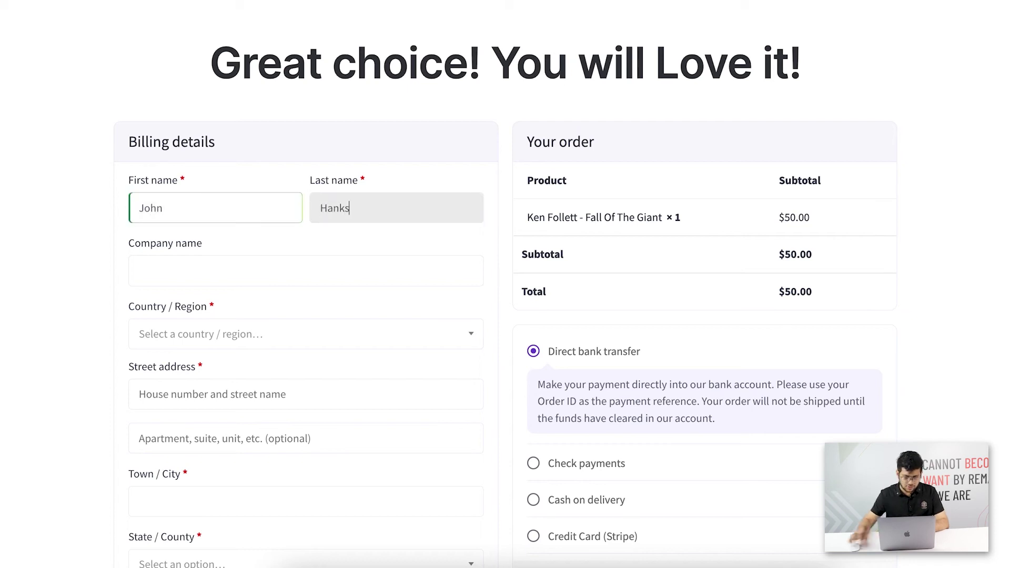
scroll(282, 315, down, 3)
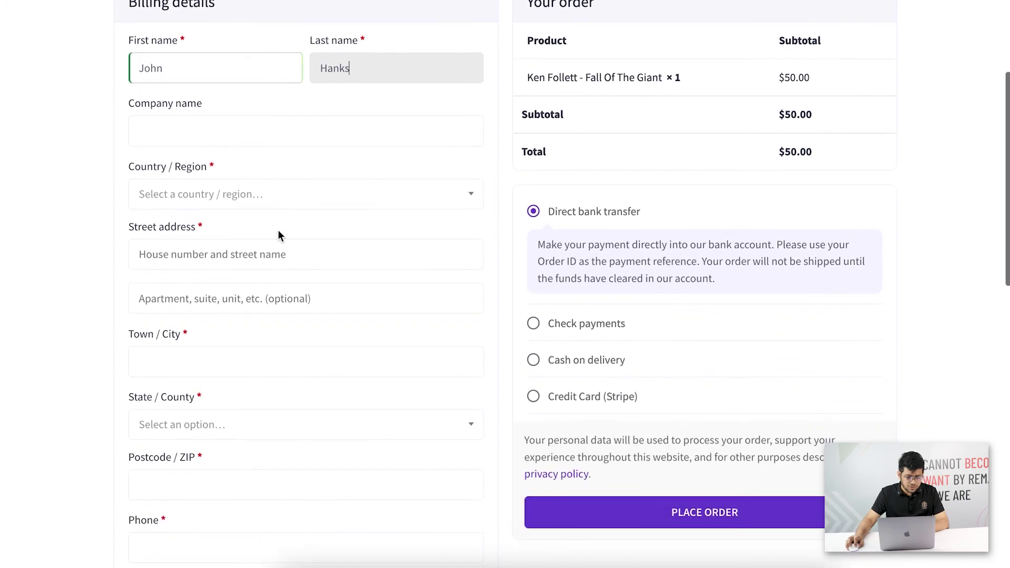
click(282, 205)
text(united)
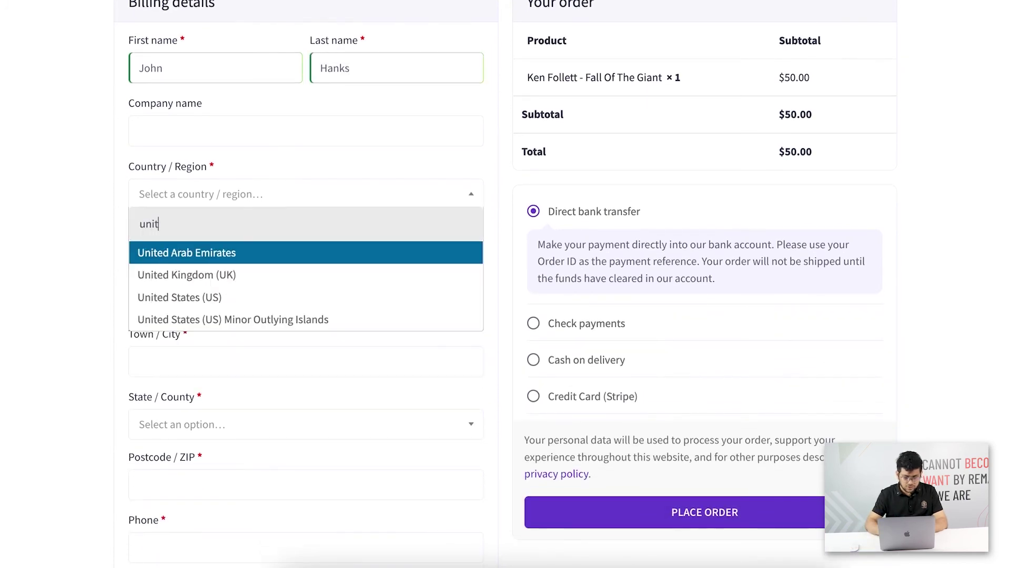
click(309, 308)
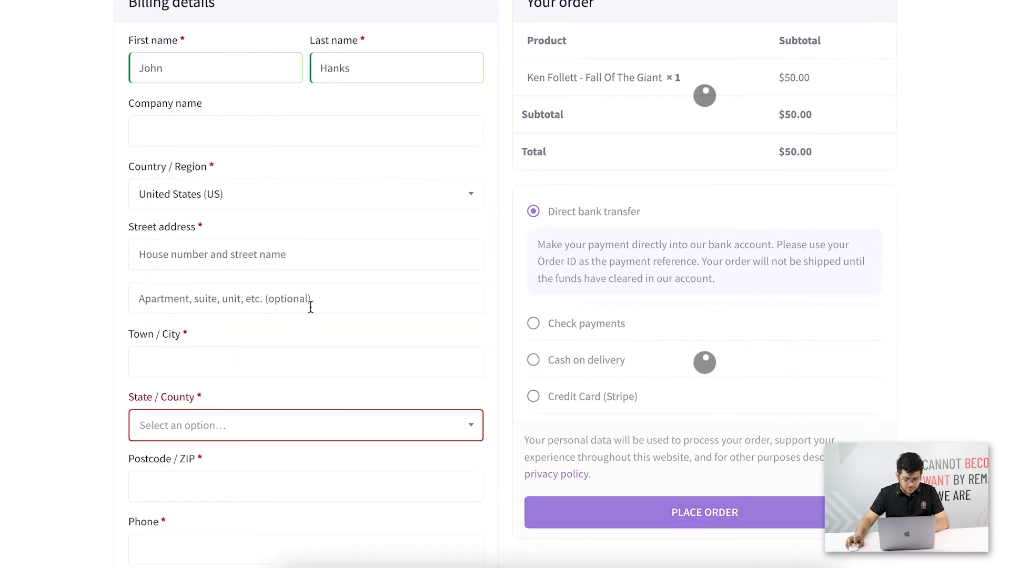
Fill in the customer's street address and city, and choose California as the state.
click(225, 248)
text(1 Main St)
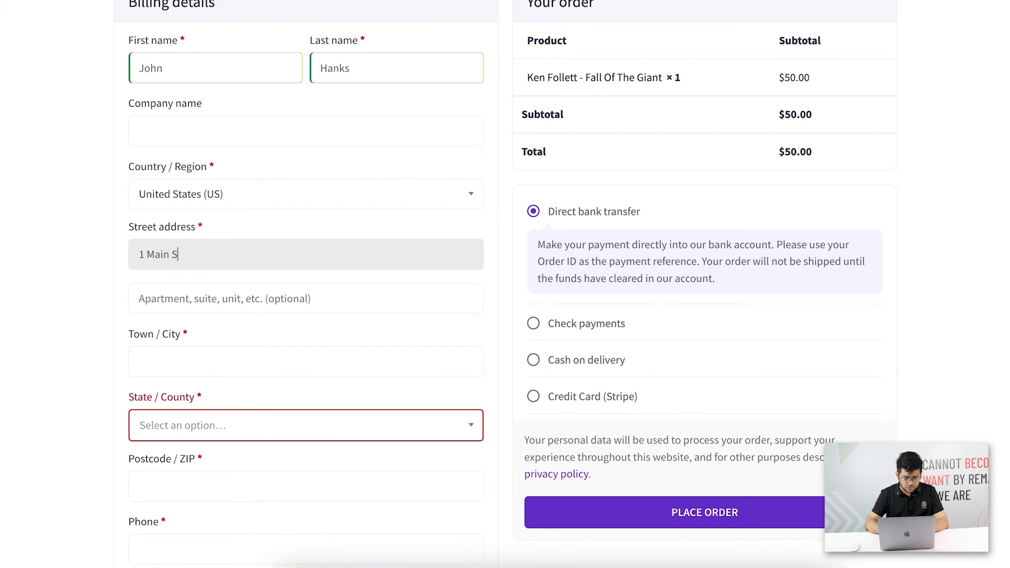
click(237, 351)
text(S)
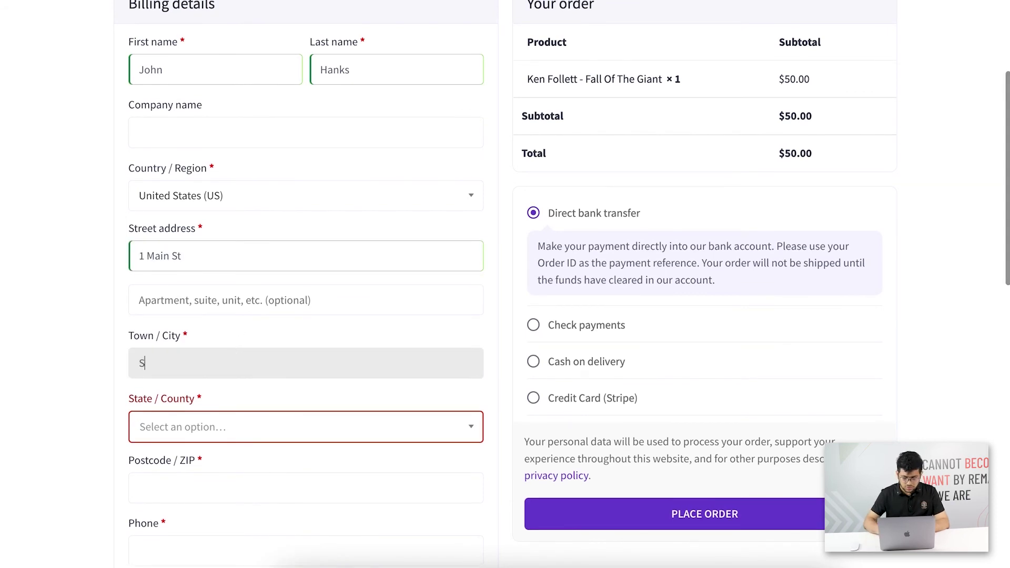
text(an Jose)
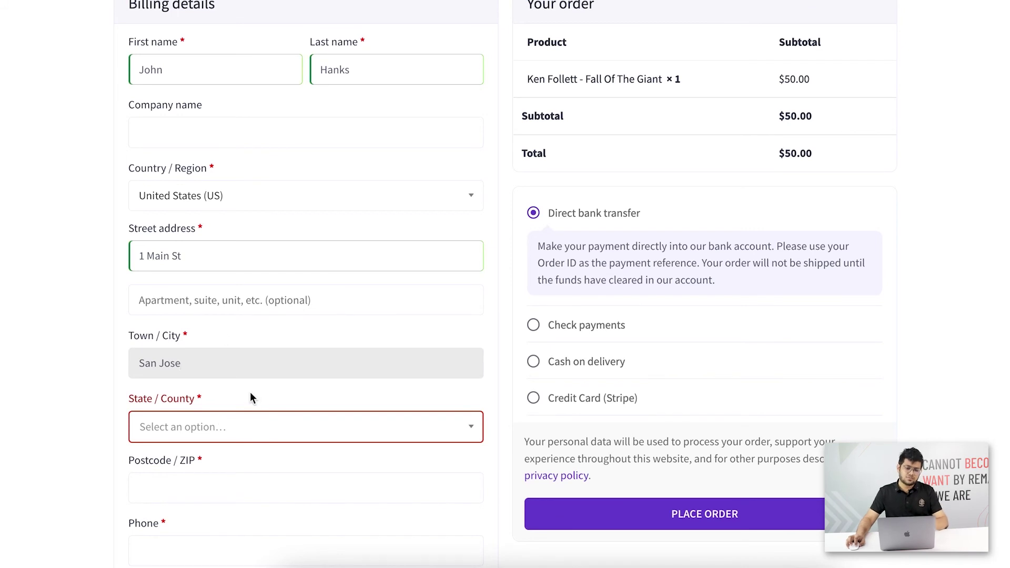
click(247, 420)
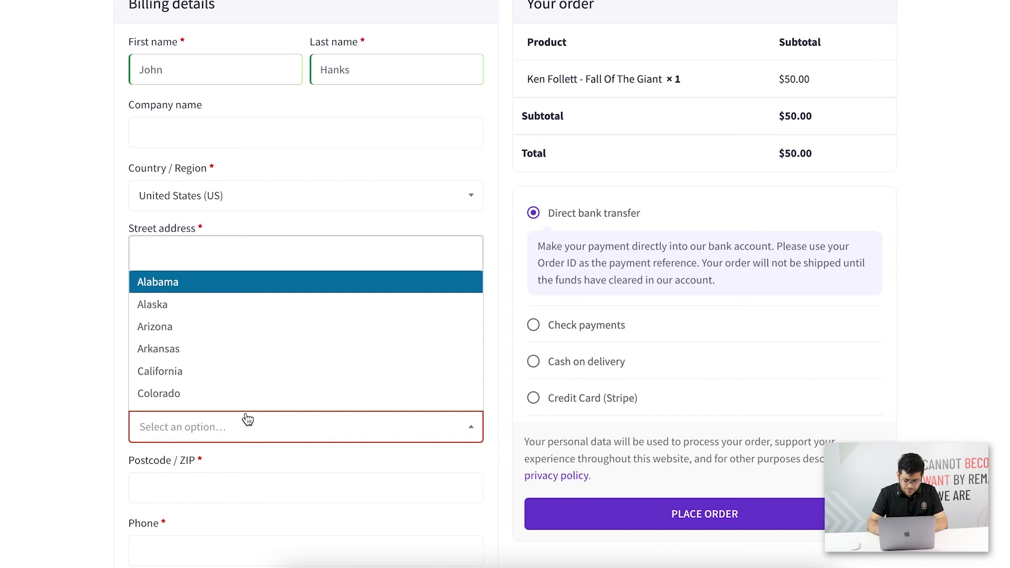
text(cali)
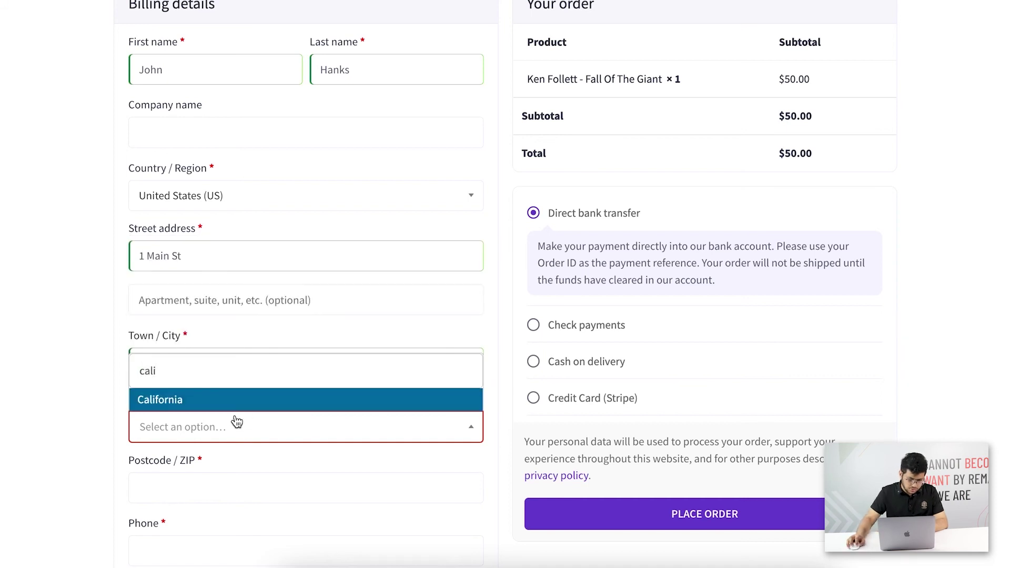
click(236, 404)
Enter the customer's postcode, phone number and e-mail, bringing the total to $61.99.
scroll(230, 399, down, 3)
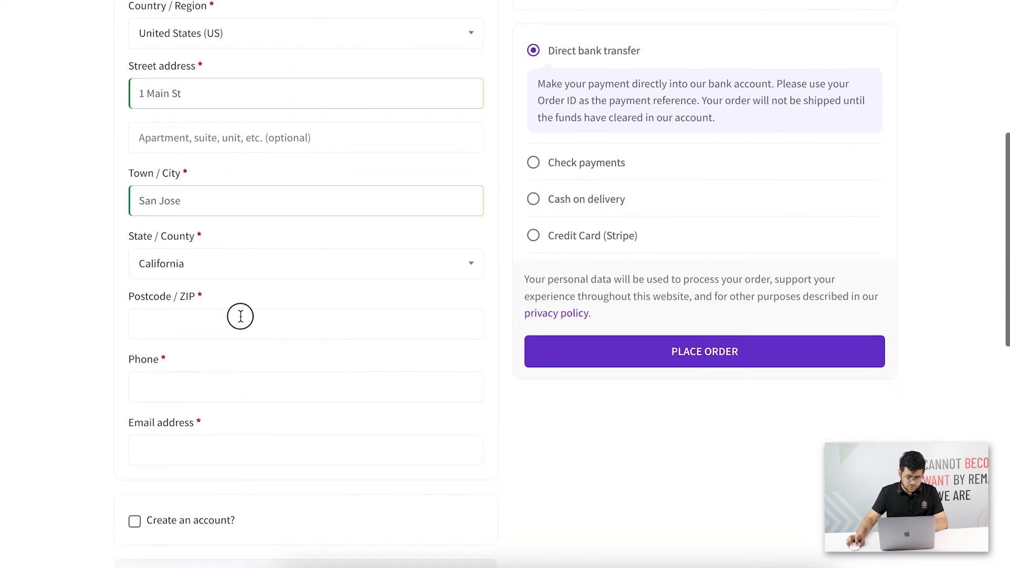
click(238, 316)
text(30221)
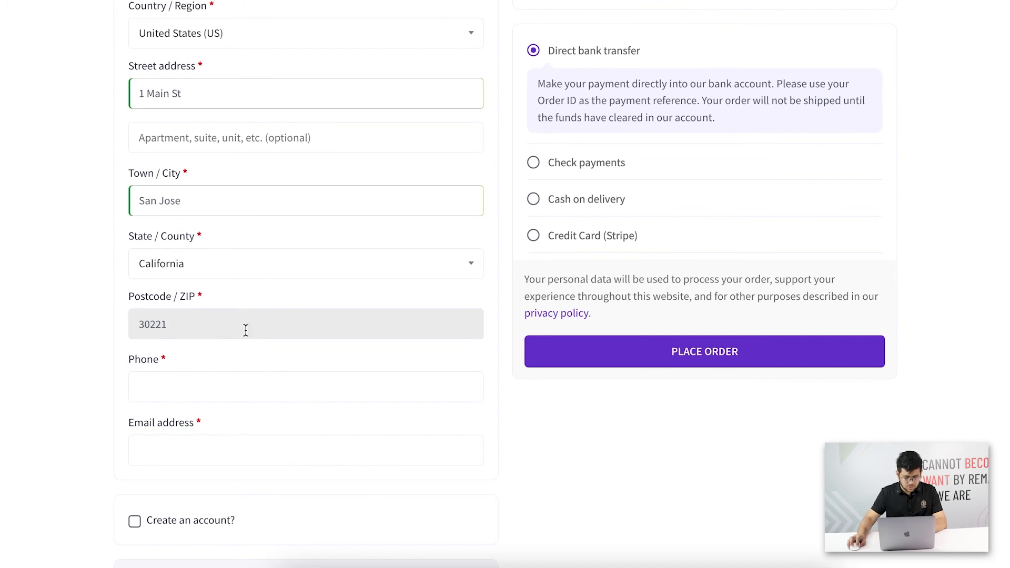
click(235, 377)
text(303124551)
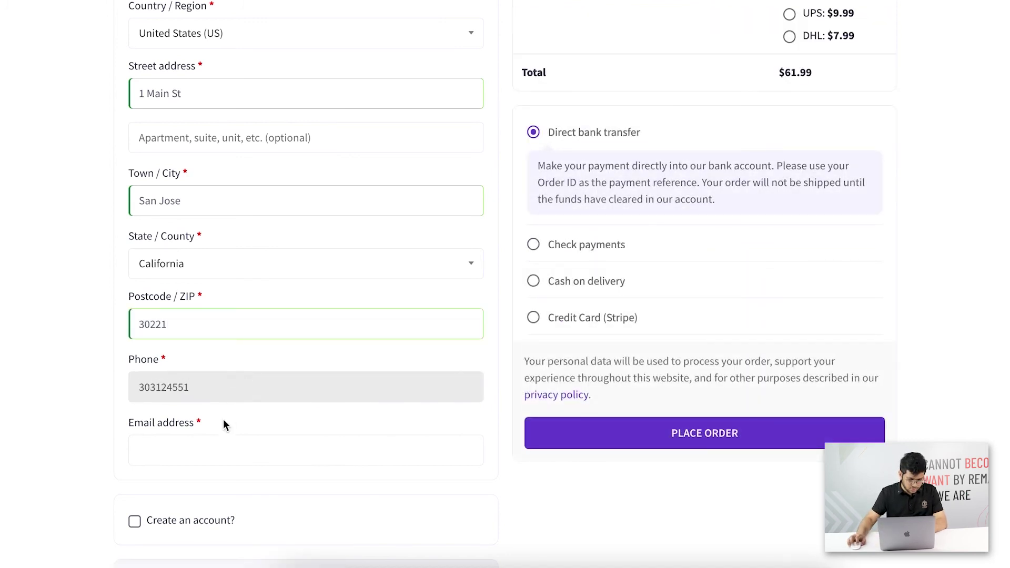
click(213, 443)
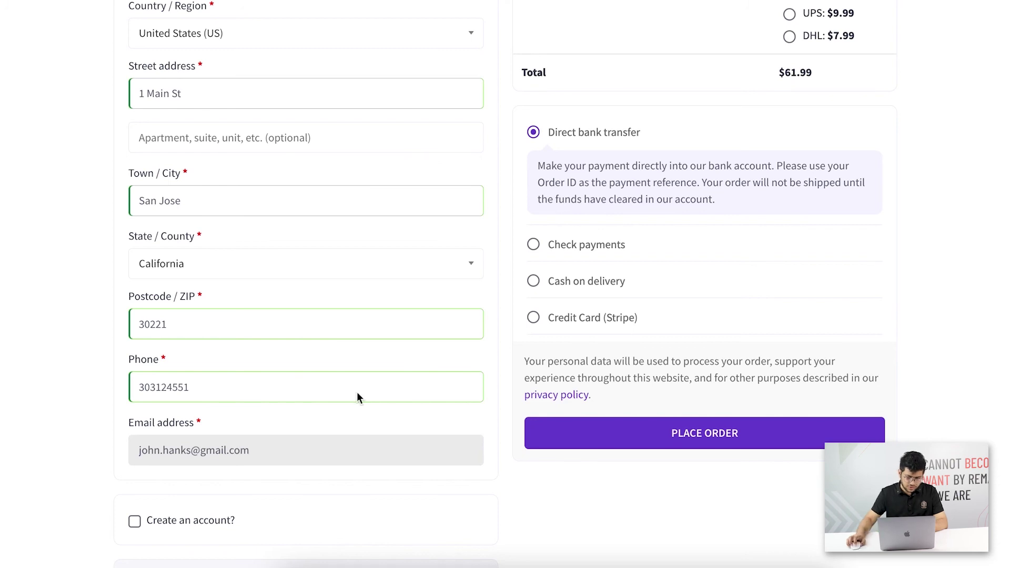
scroll(390, 337, down, 5)
scroll(387, 324, up, 15)
scroll(387, 324, down, 1)
scroll(388, 324, down, 5)
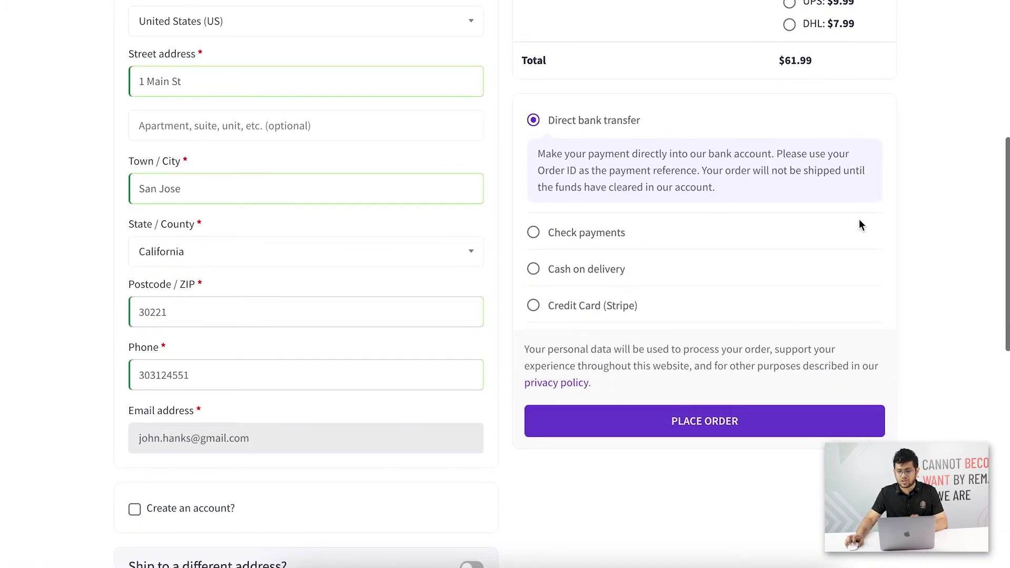
Choose Credit Card (Stripe) and fill in the test card number, expiry and CVC.
click(573, 306)
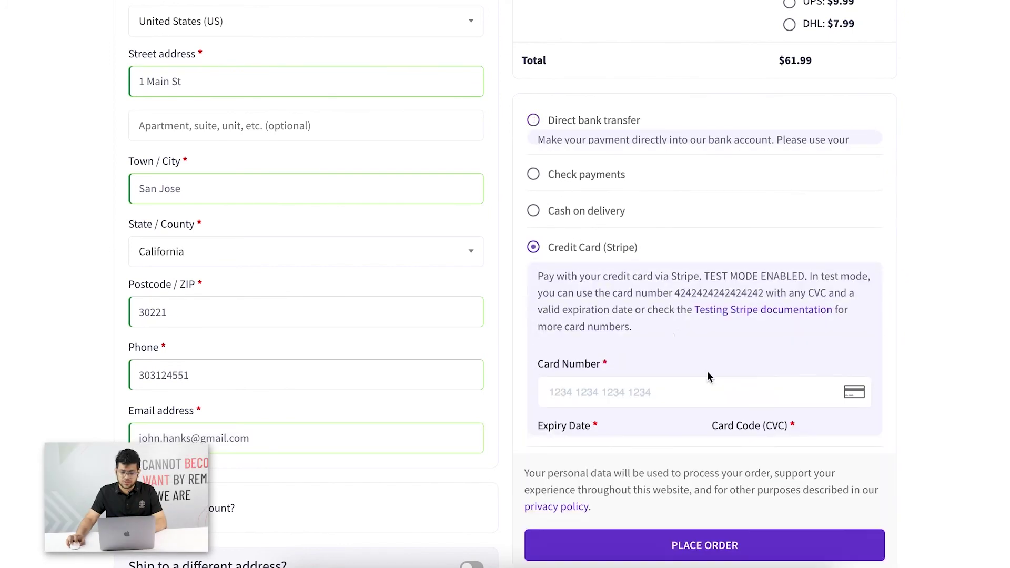
double_click(740, 276)
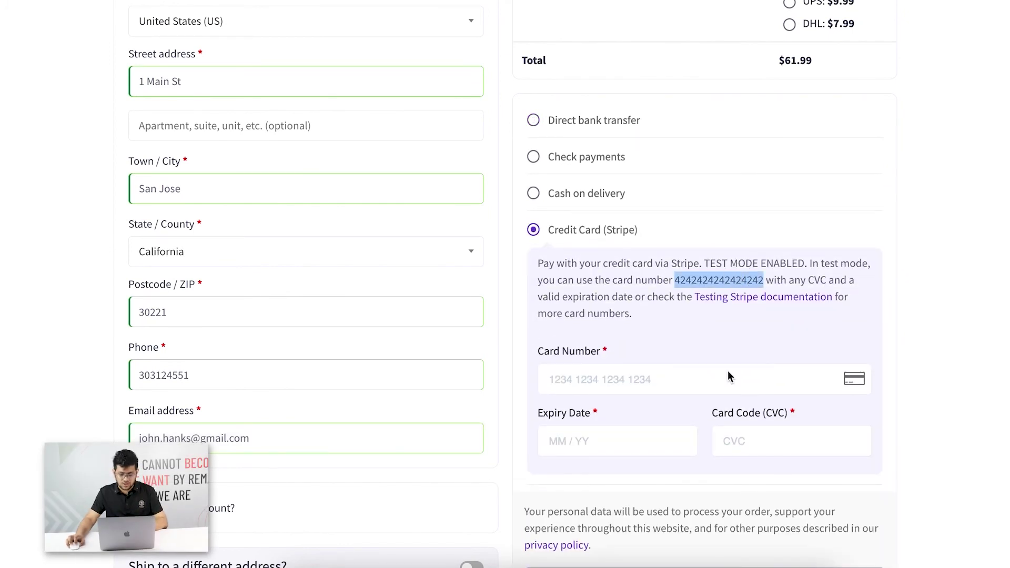
click(619, 386)
key(ctrl+v)
click(621, 440)
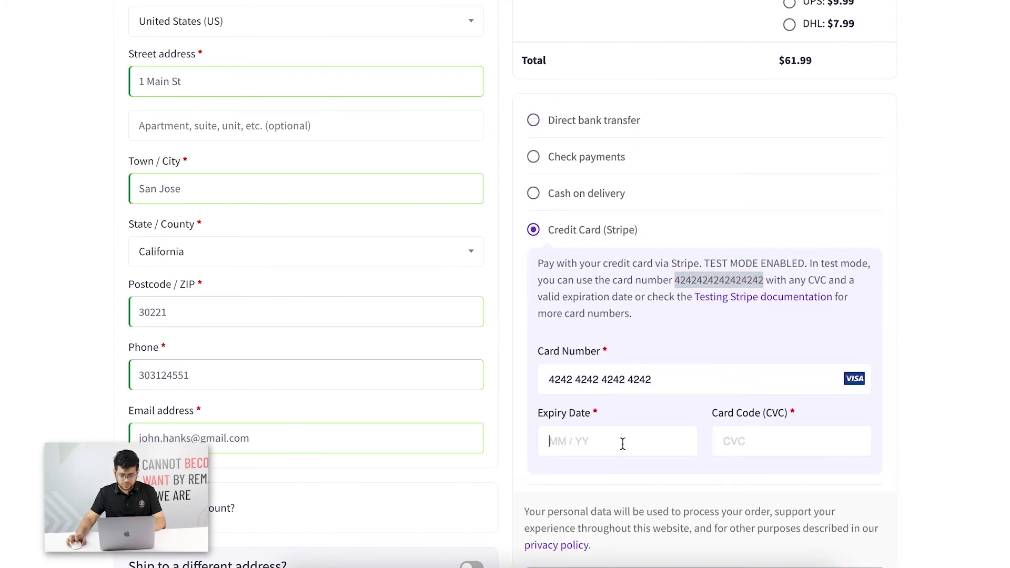
text(1129)
click(792, 453)
text(123)
Place the order to reach the Super 8 Books Bundle upsell at $450.
scroll(652, 444, down, 4)
click(690, 325)
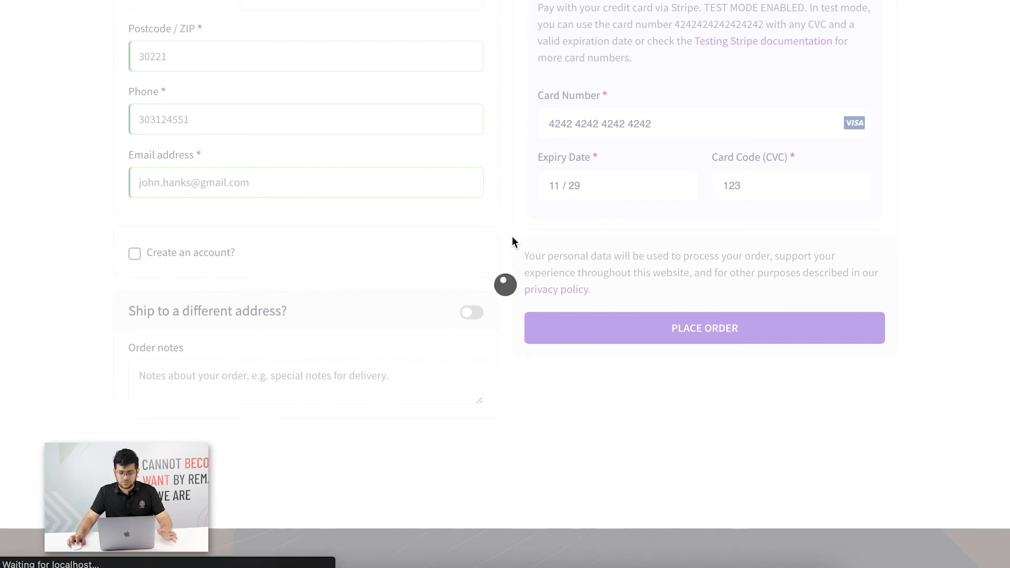
scroll(482, 229, down, 6)
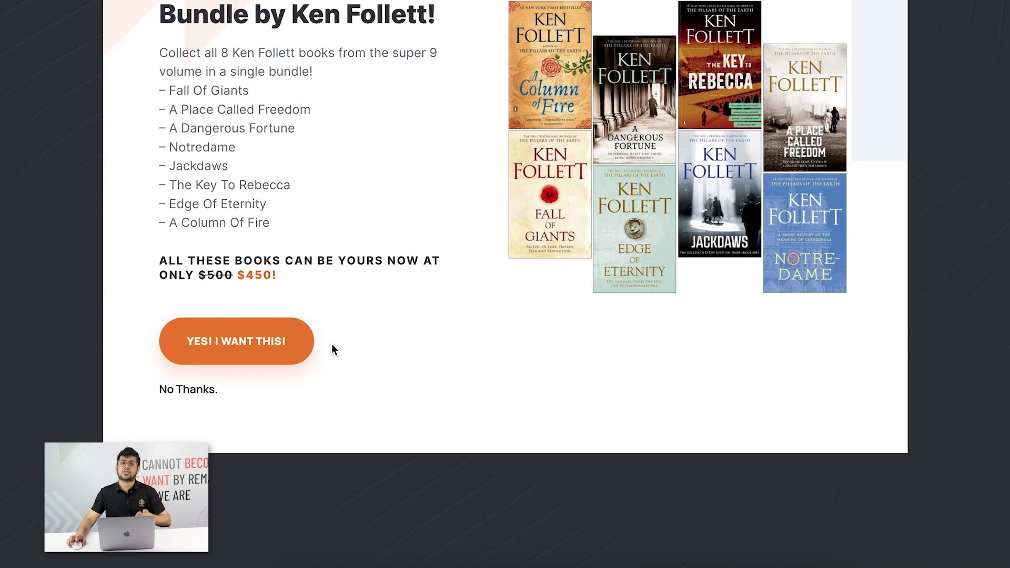
Accept the 8-book bundle upsell and check the $461.99 offer under Offer Order Details.
click(246, 339)
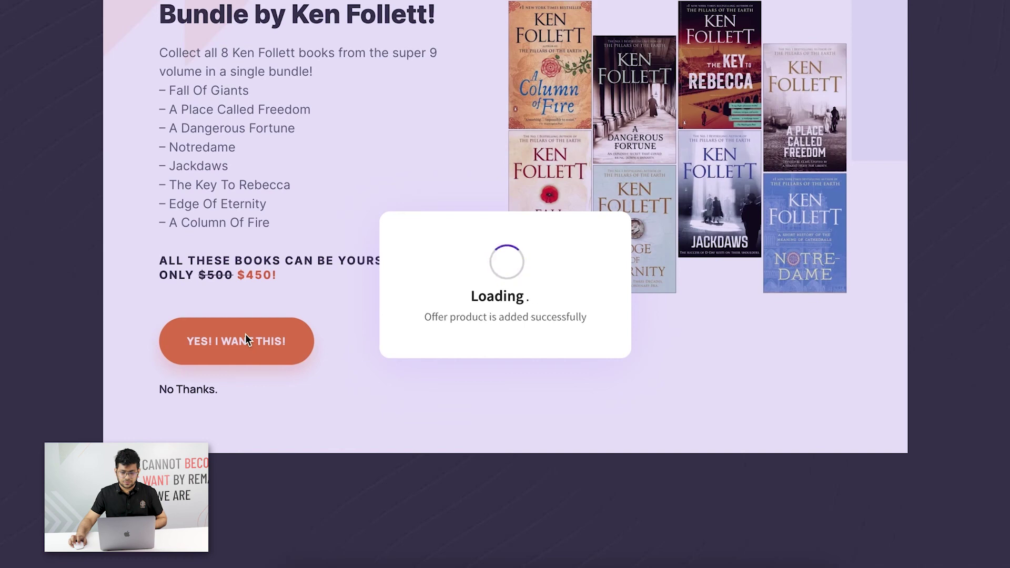
scroll(225, 327, down, 2)
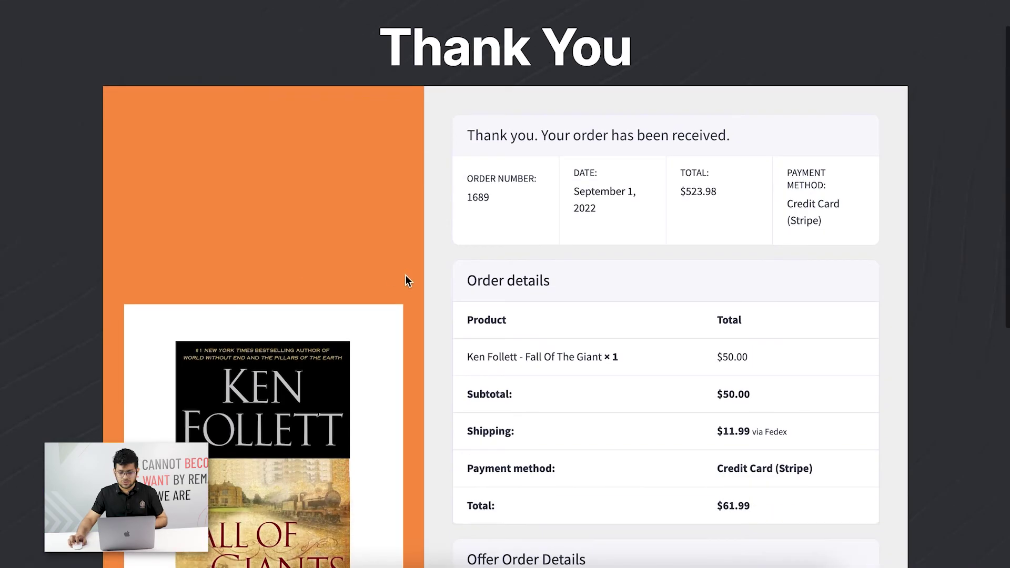
scroll(529, 332, down, 5)
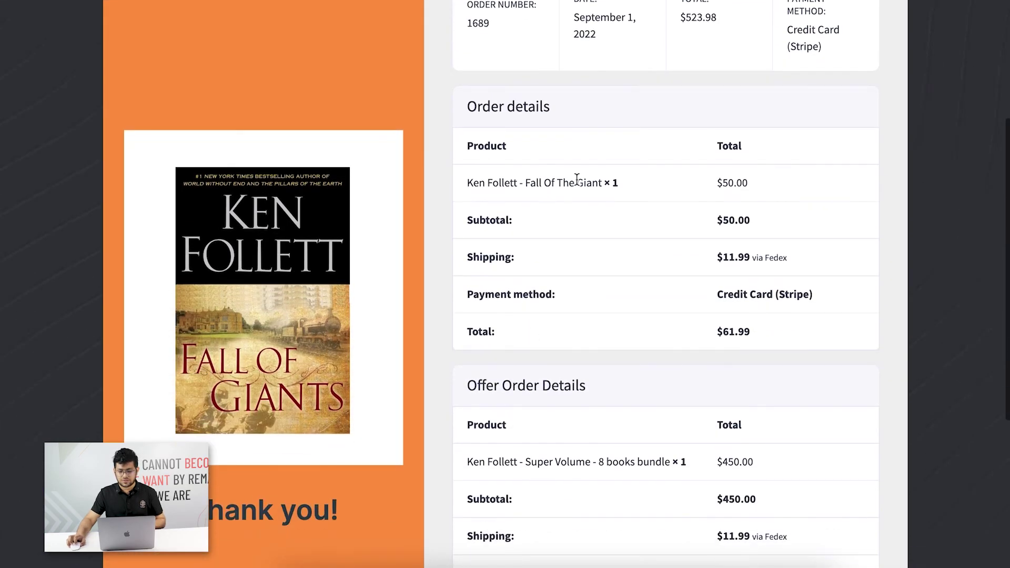
scroll(682, 293, down, 4)
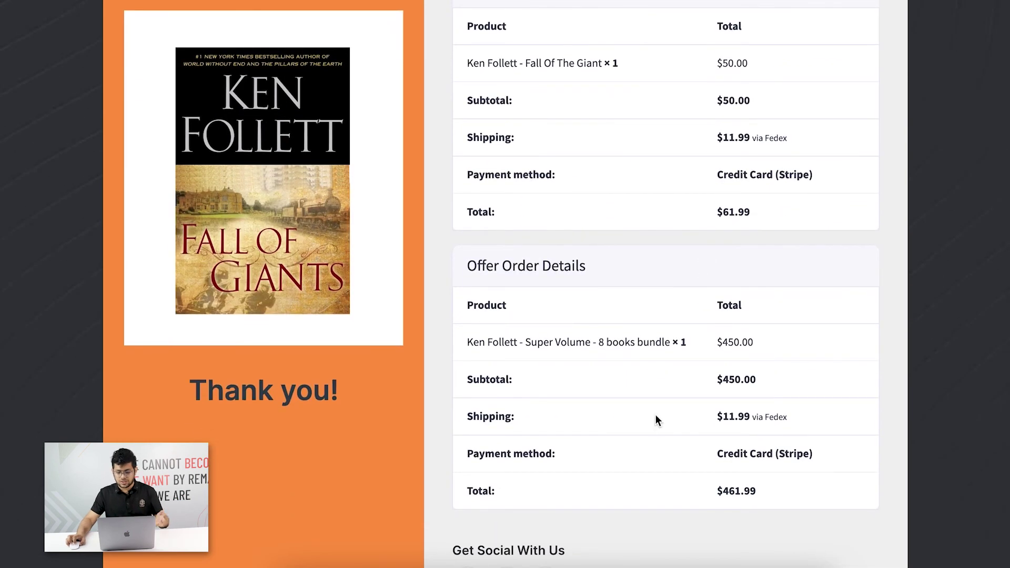